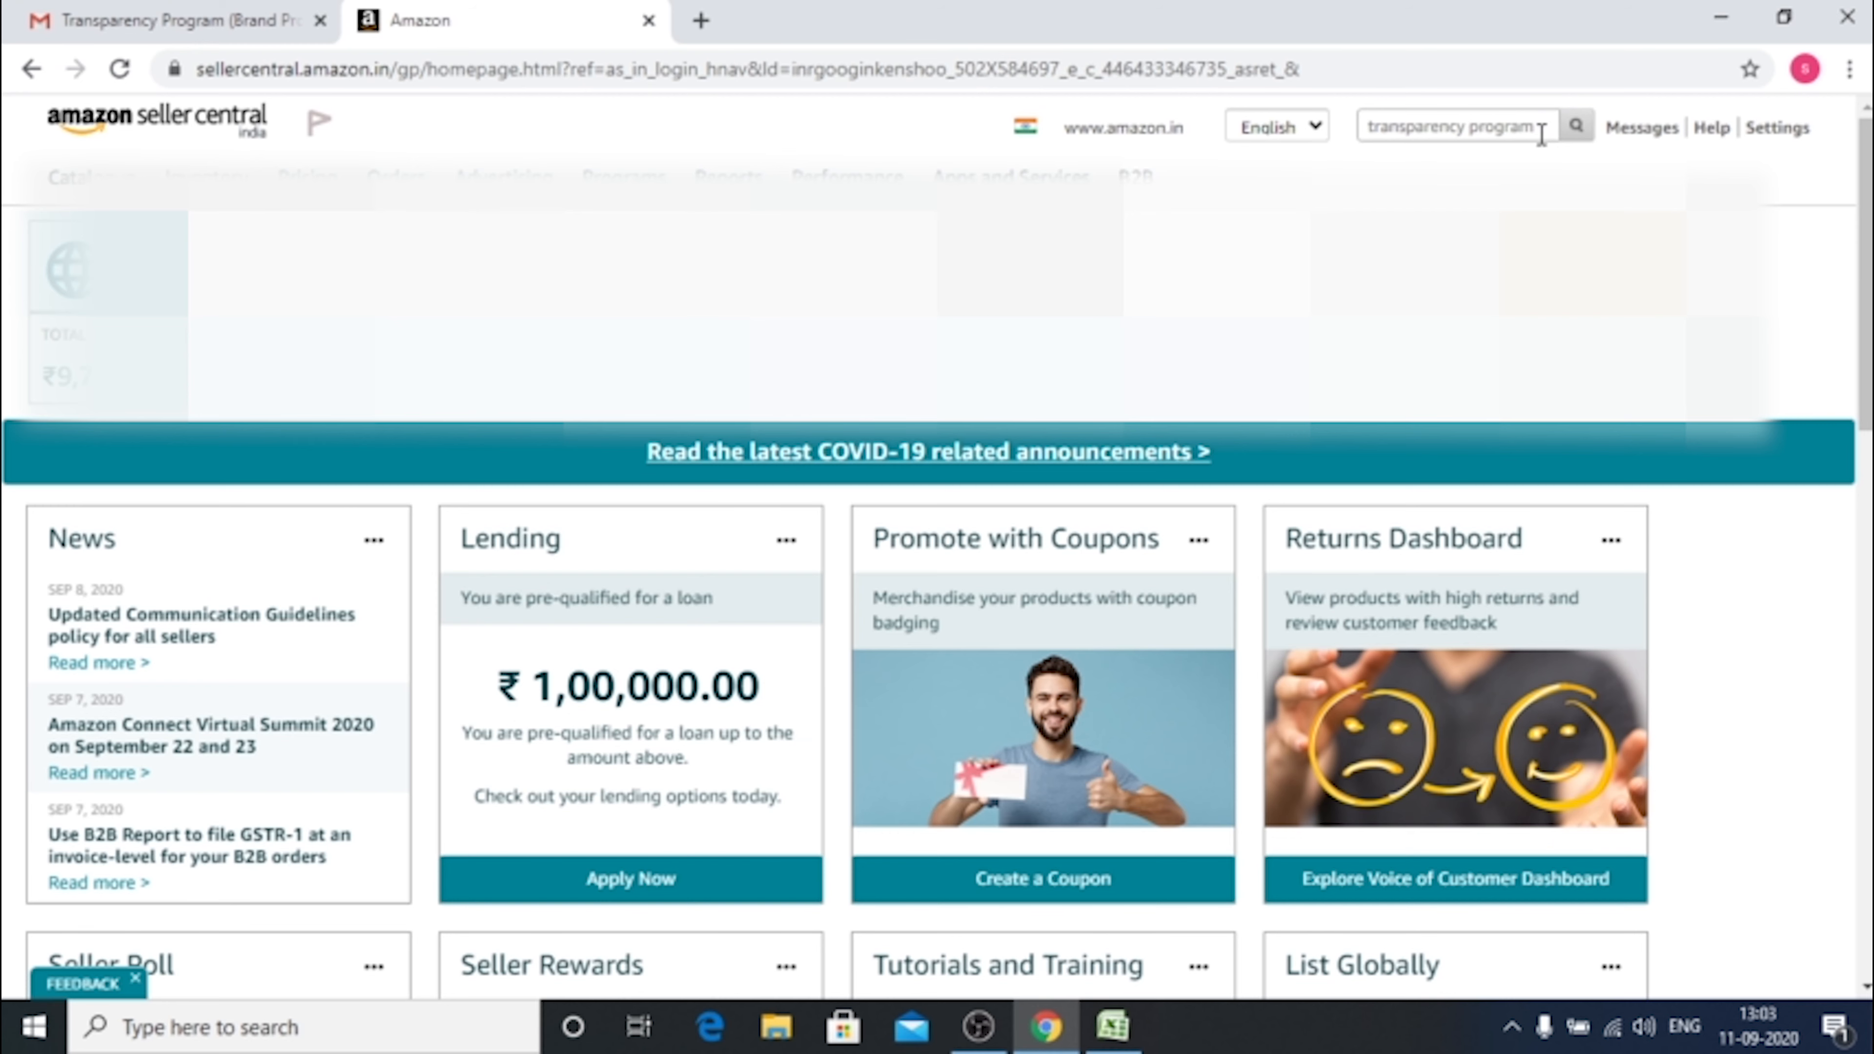
Search Seller Central help for "transparency program" and review the Transparency 2D barcode requirements article, including its label examples.
left_click(1577, 129)
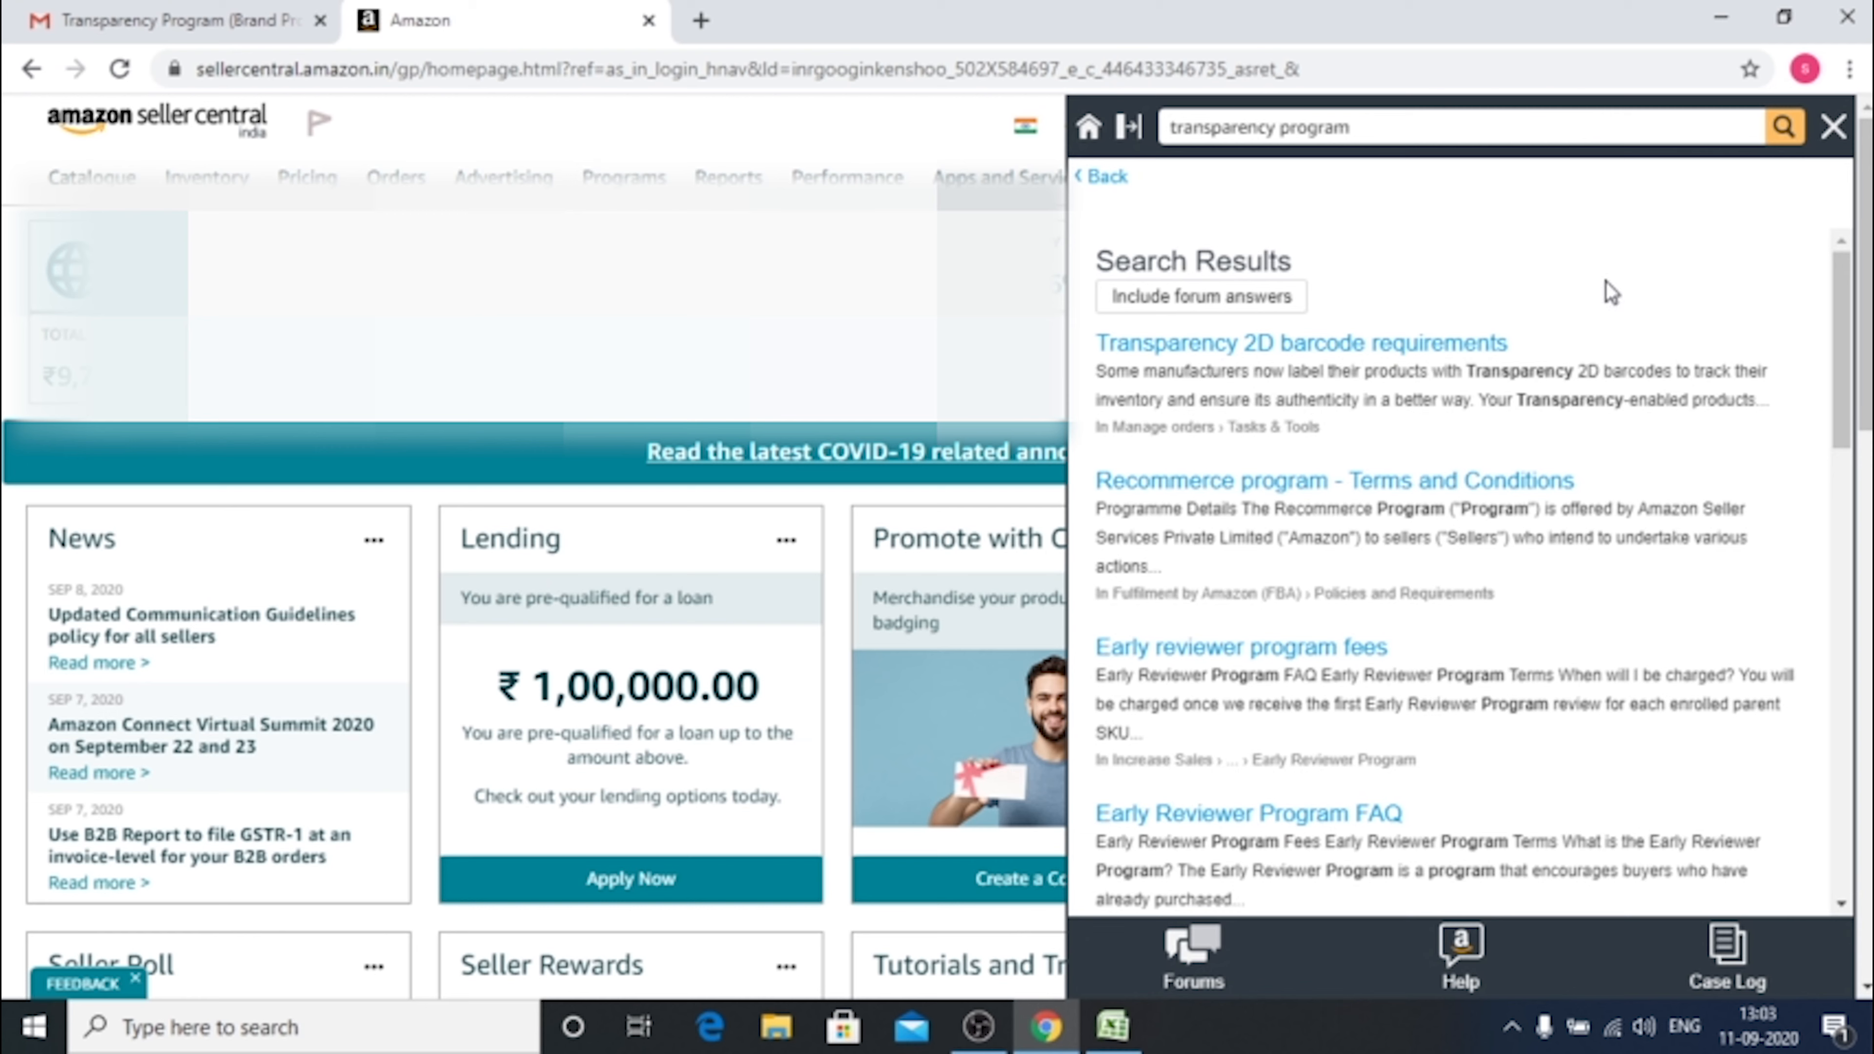
left_click(1435, 355)
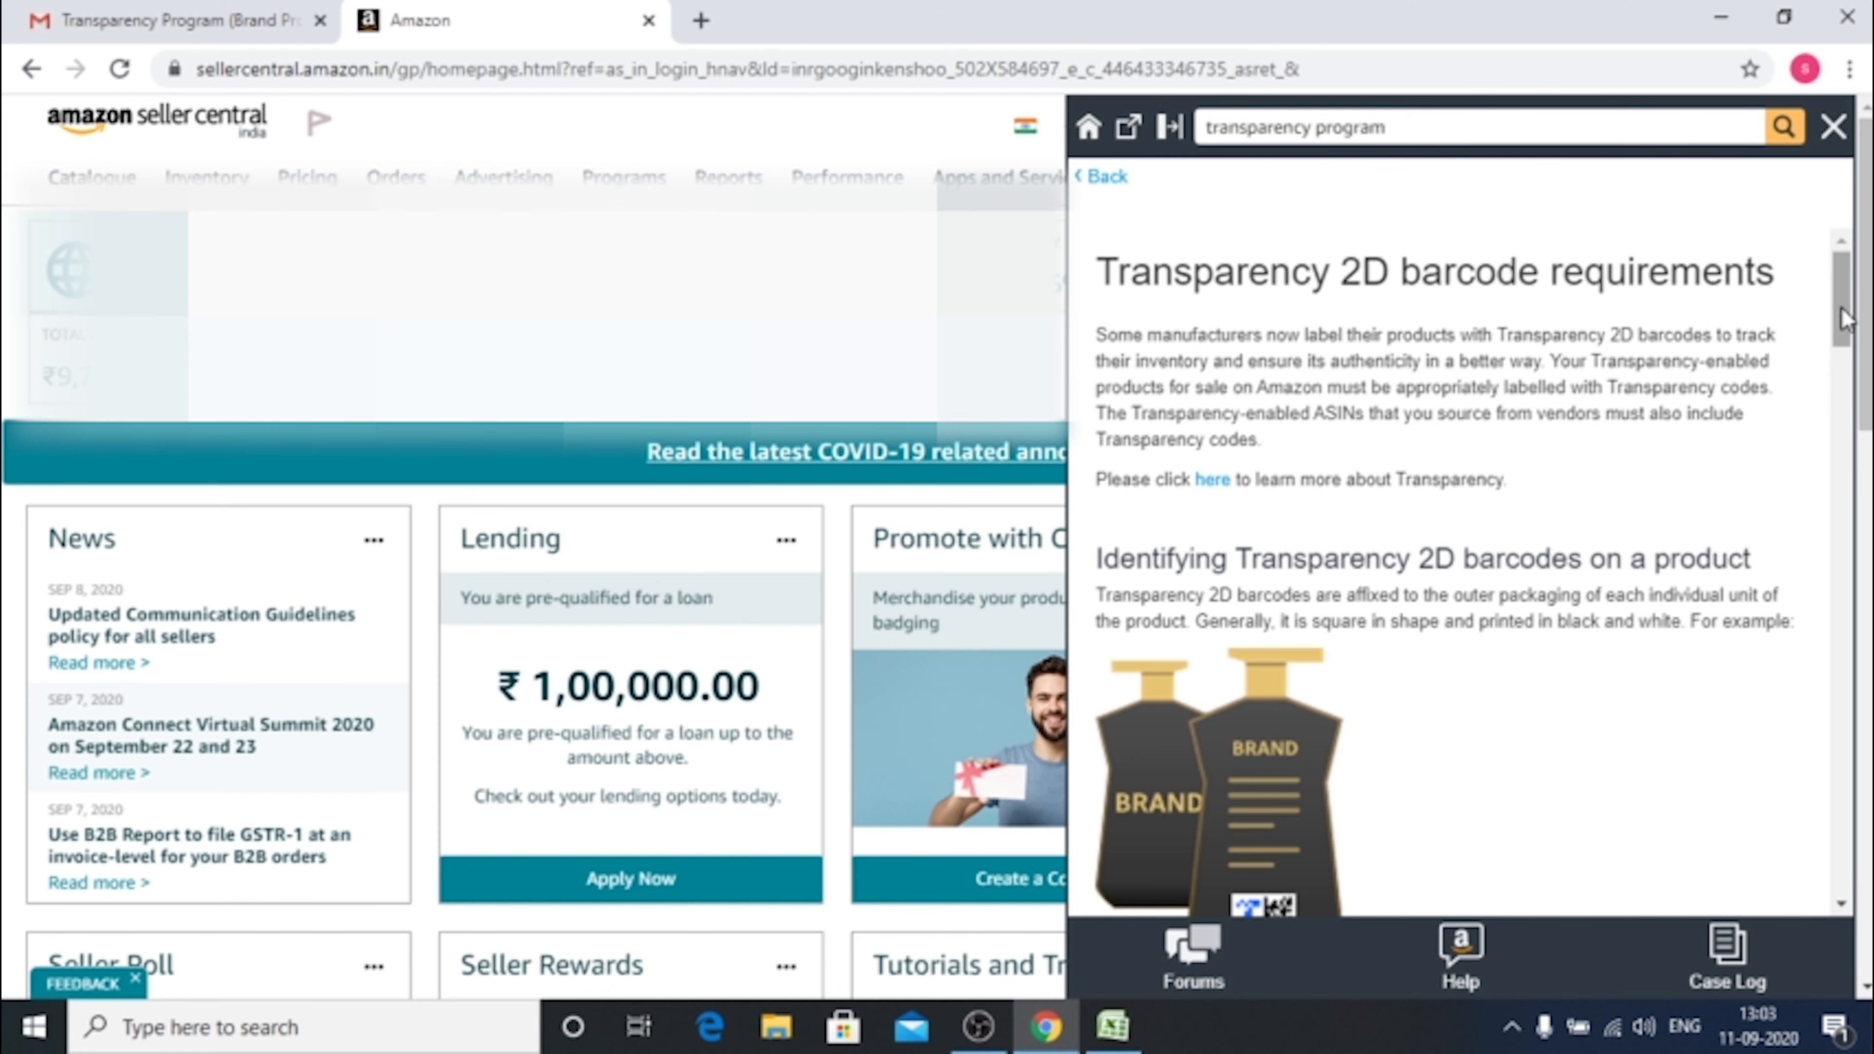
left_click_drag(1841, 308, 1841, 384)
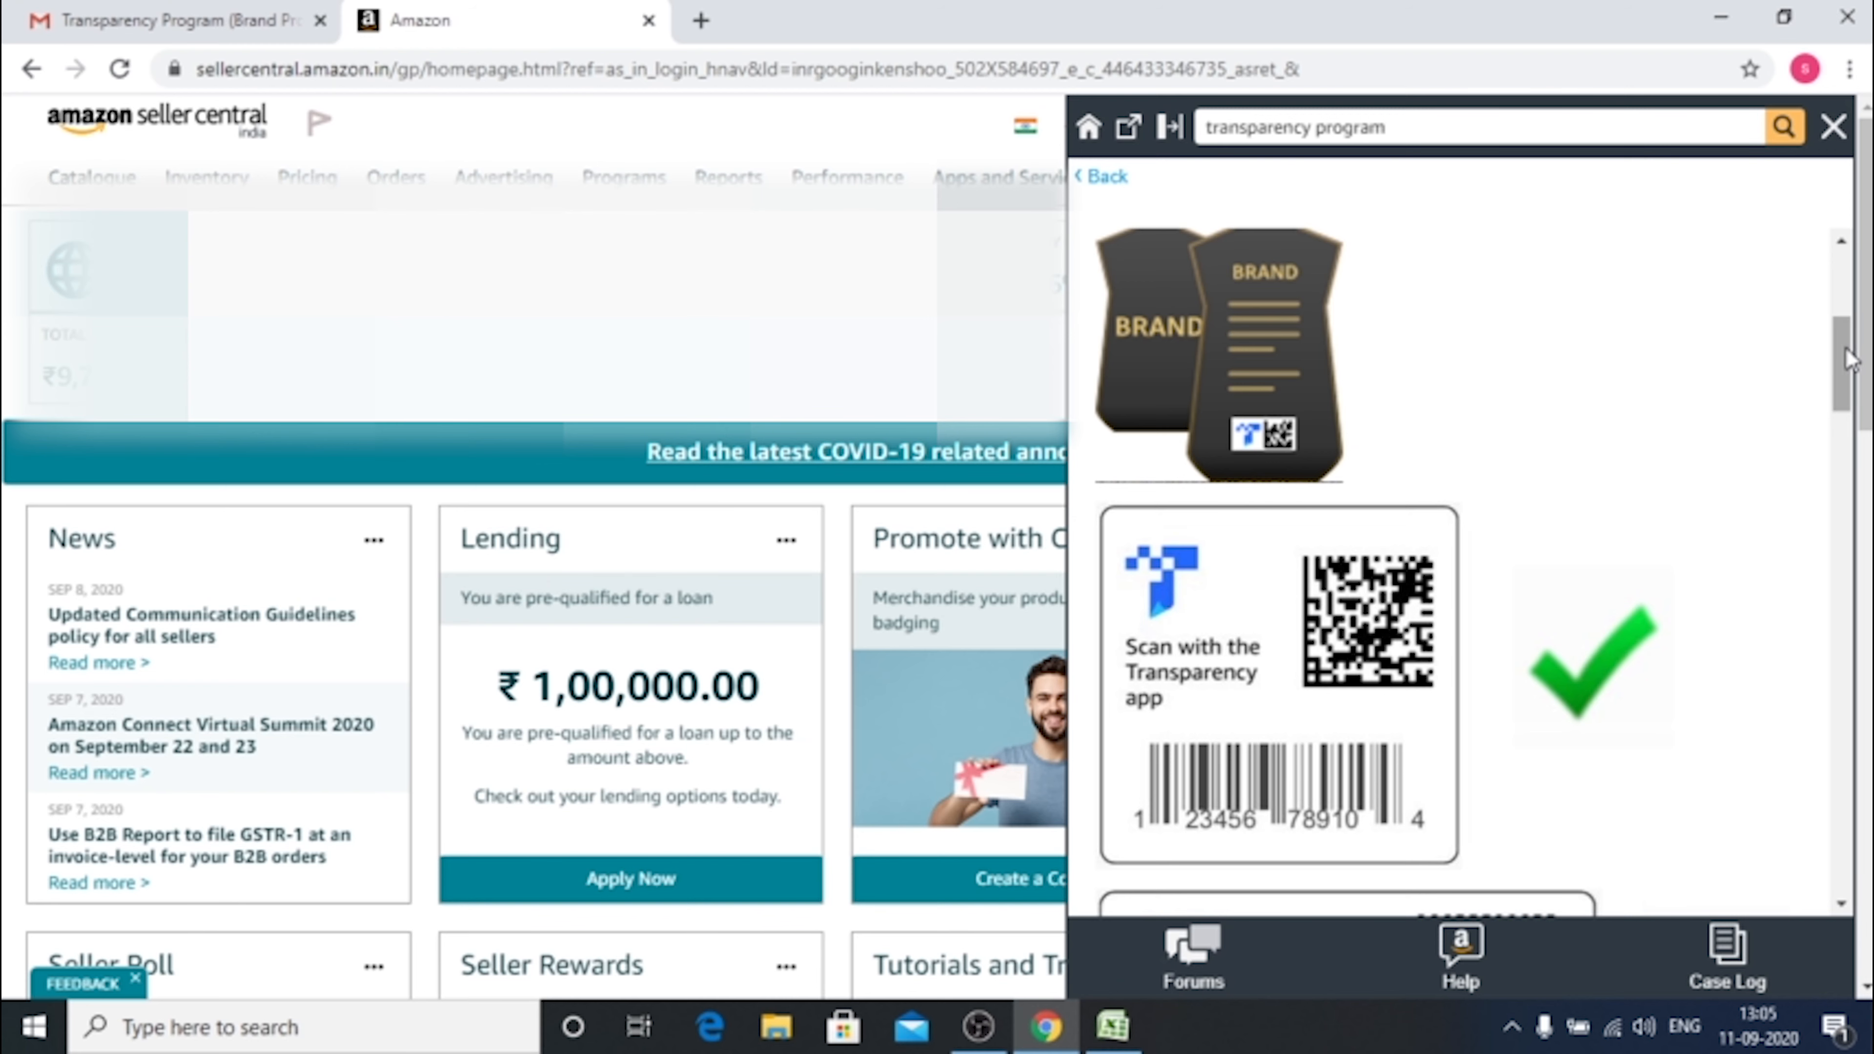
left_click_drag(1848, 360, 1848, 296)
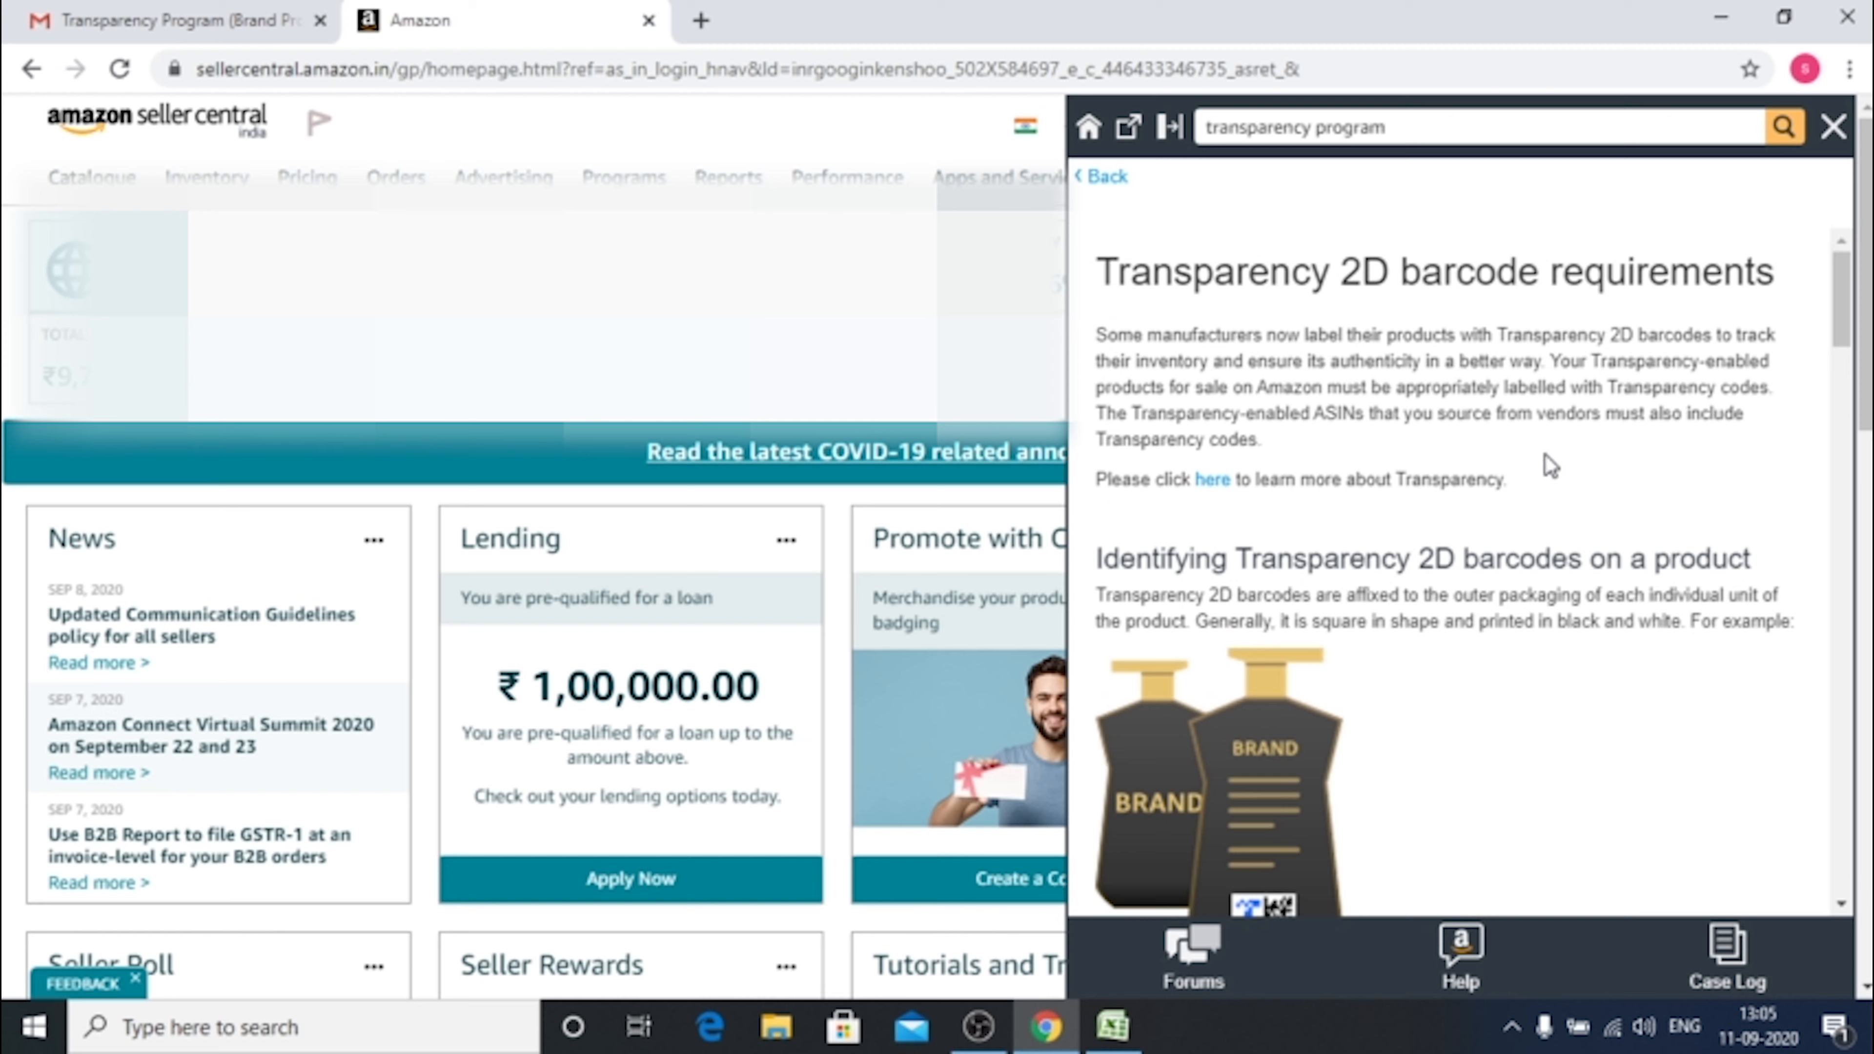
Open the Transparency website linked in the article and bring up its Contact us form for getting started.
left_click(1213, 481)
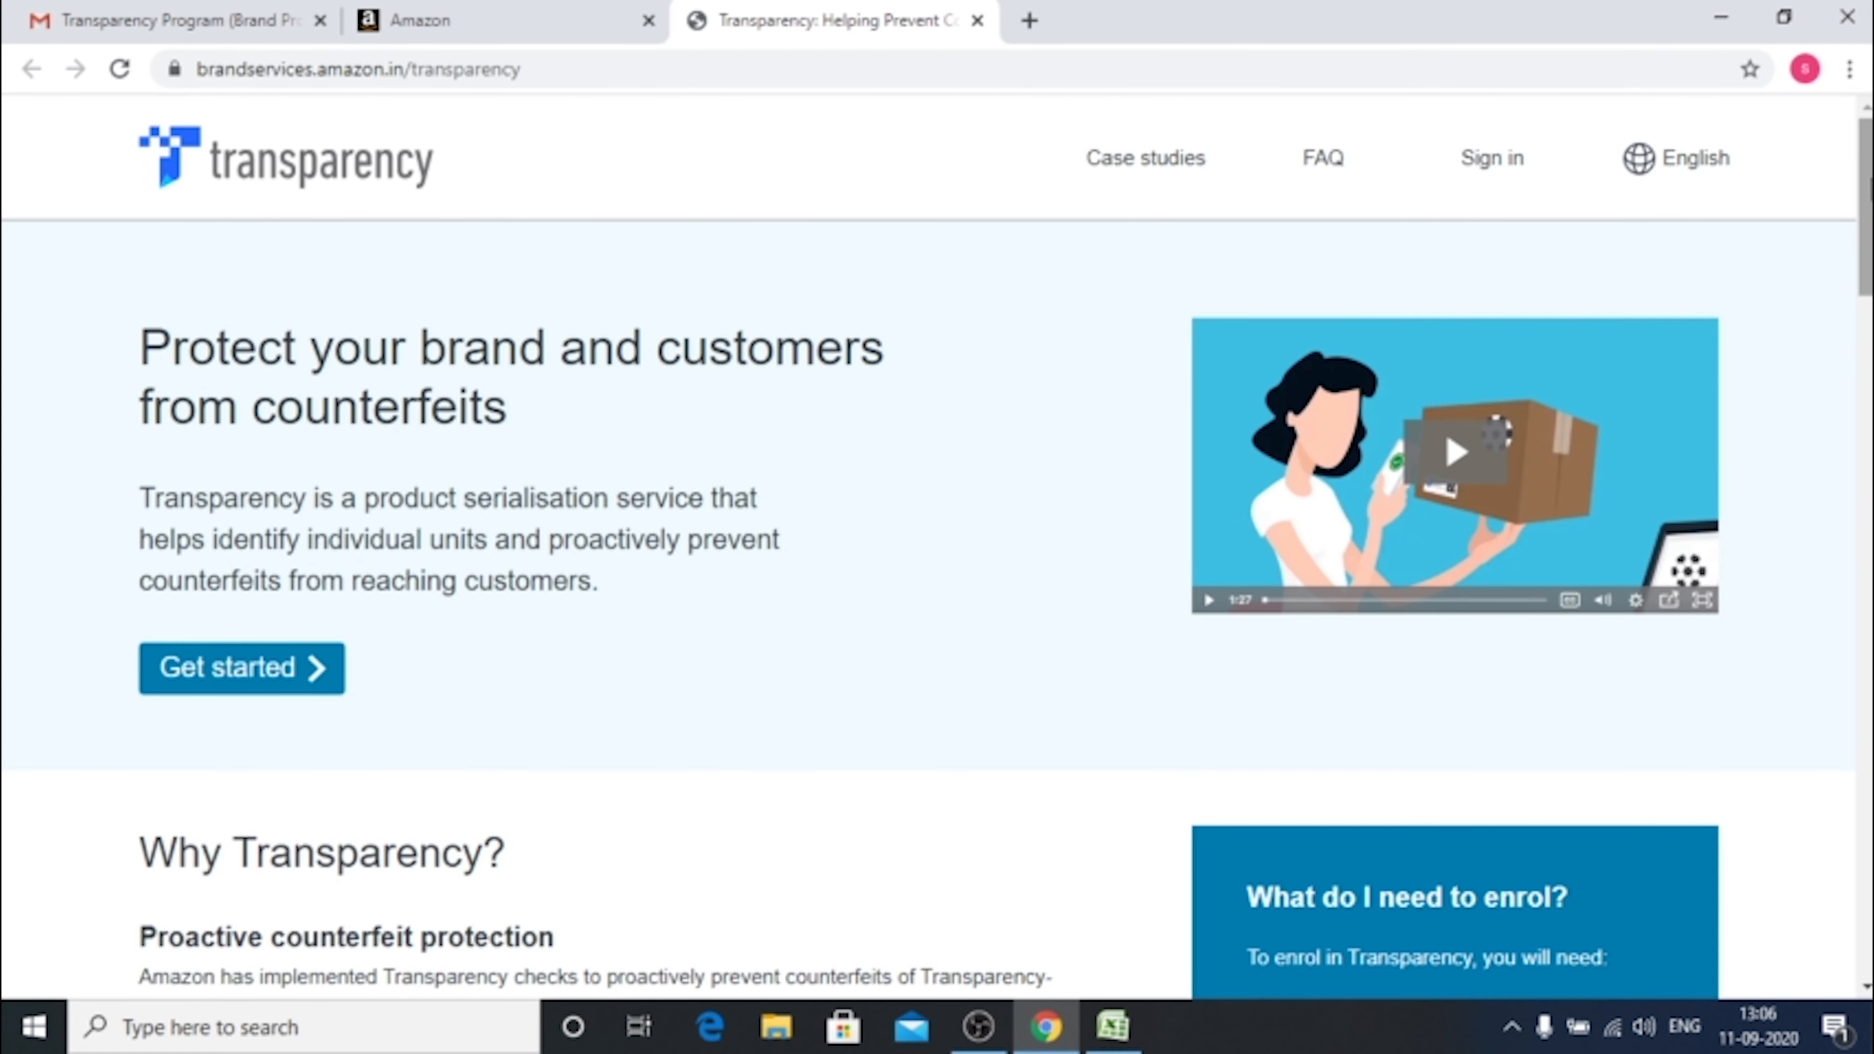
scroll(937, 549, "down", 4)
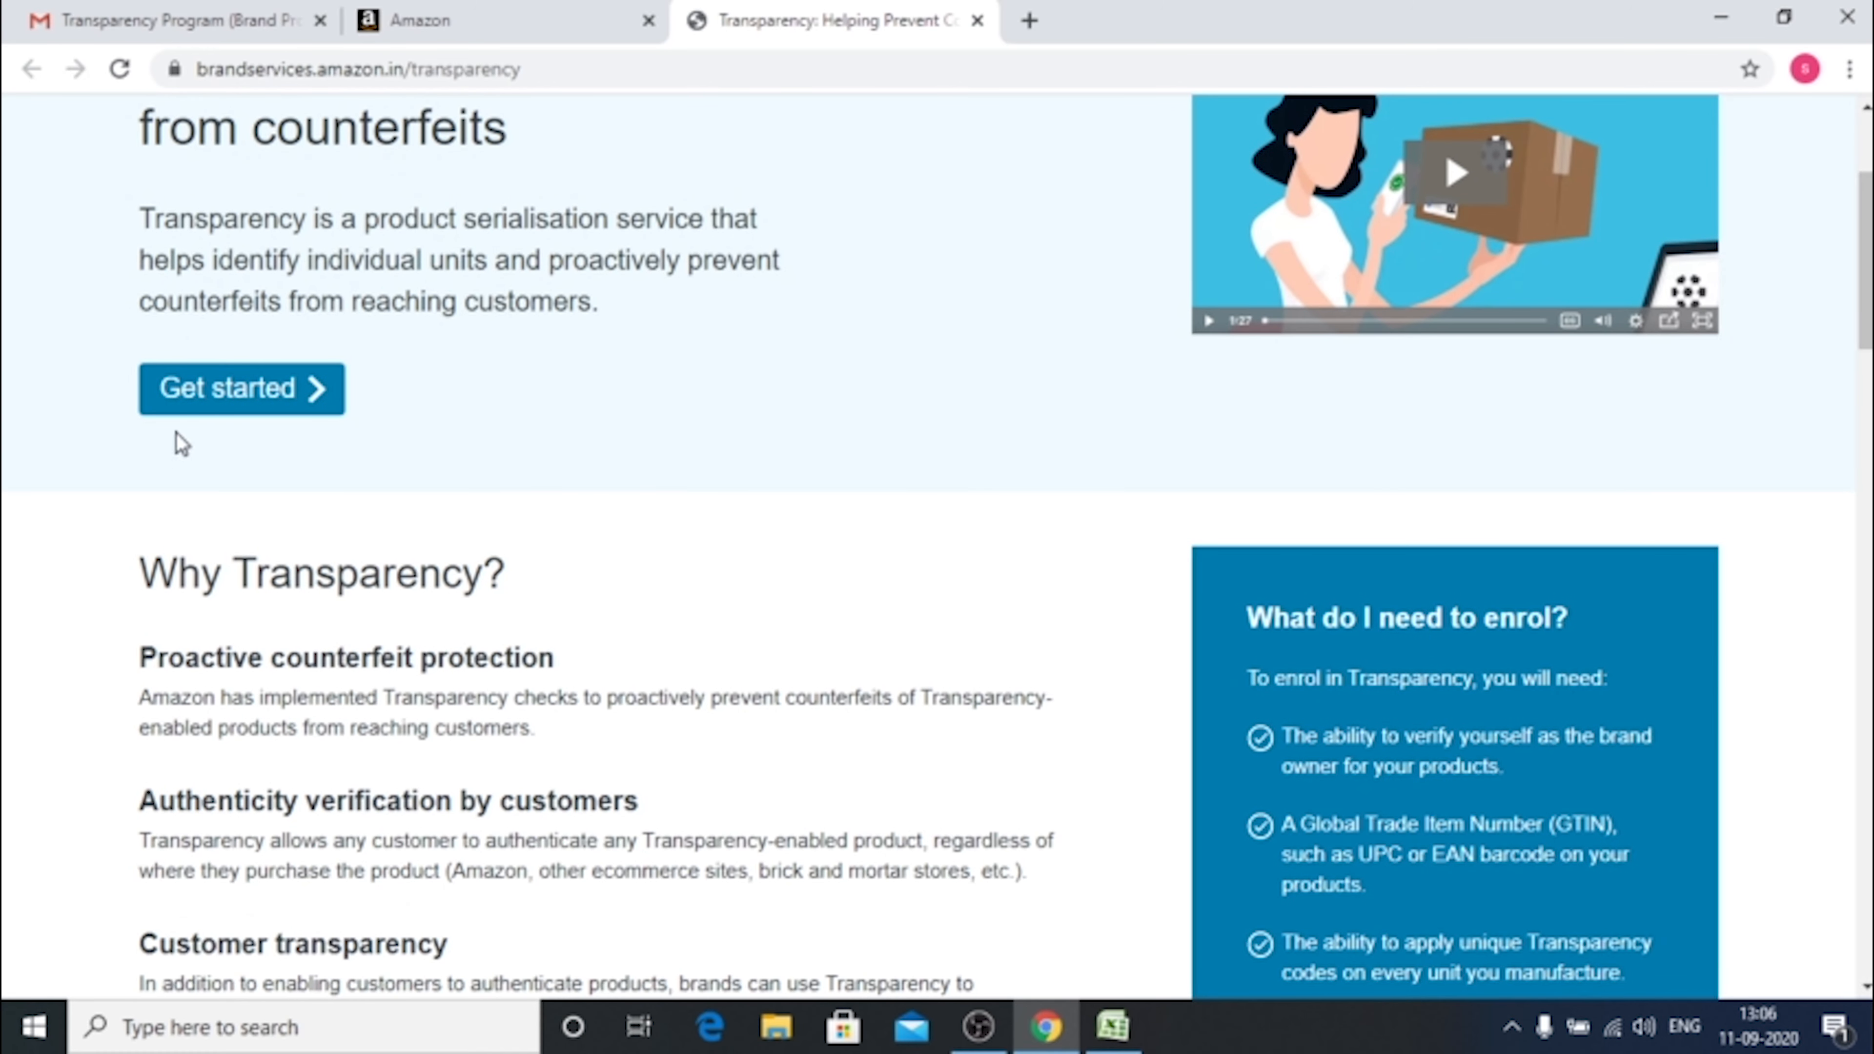
left_click(233, 409)
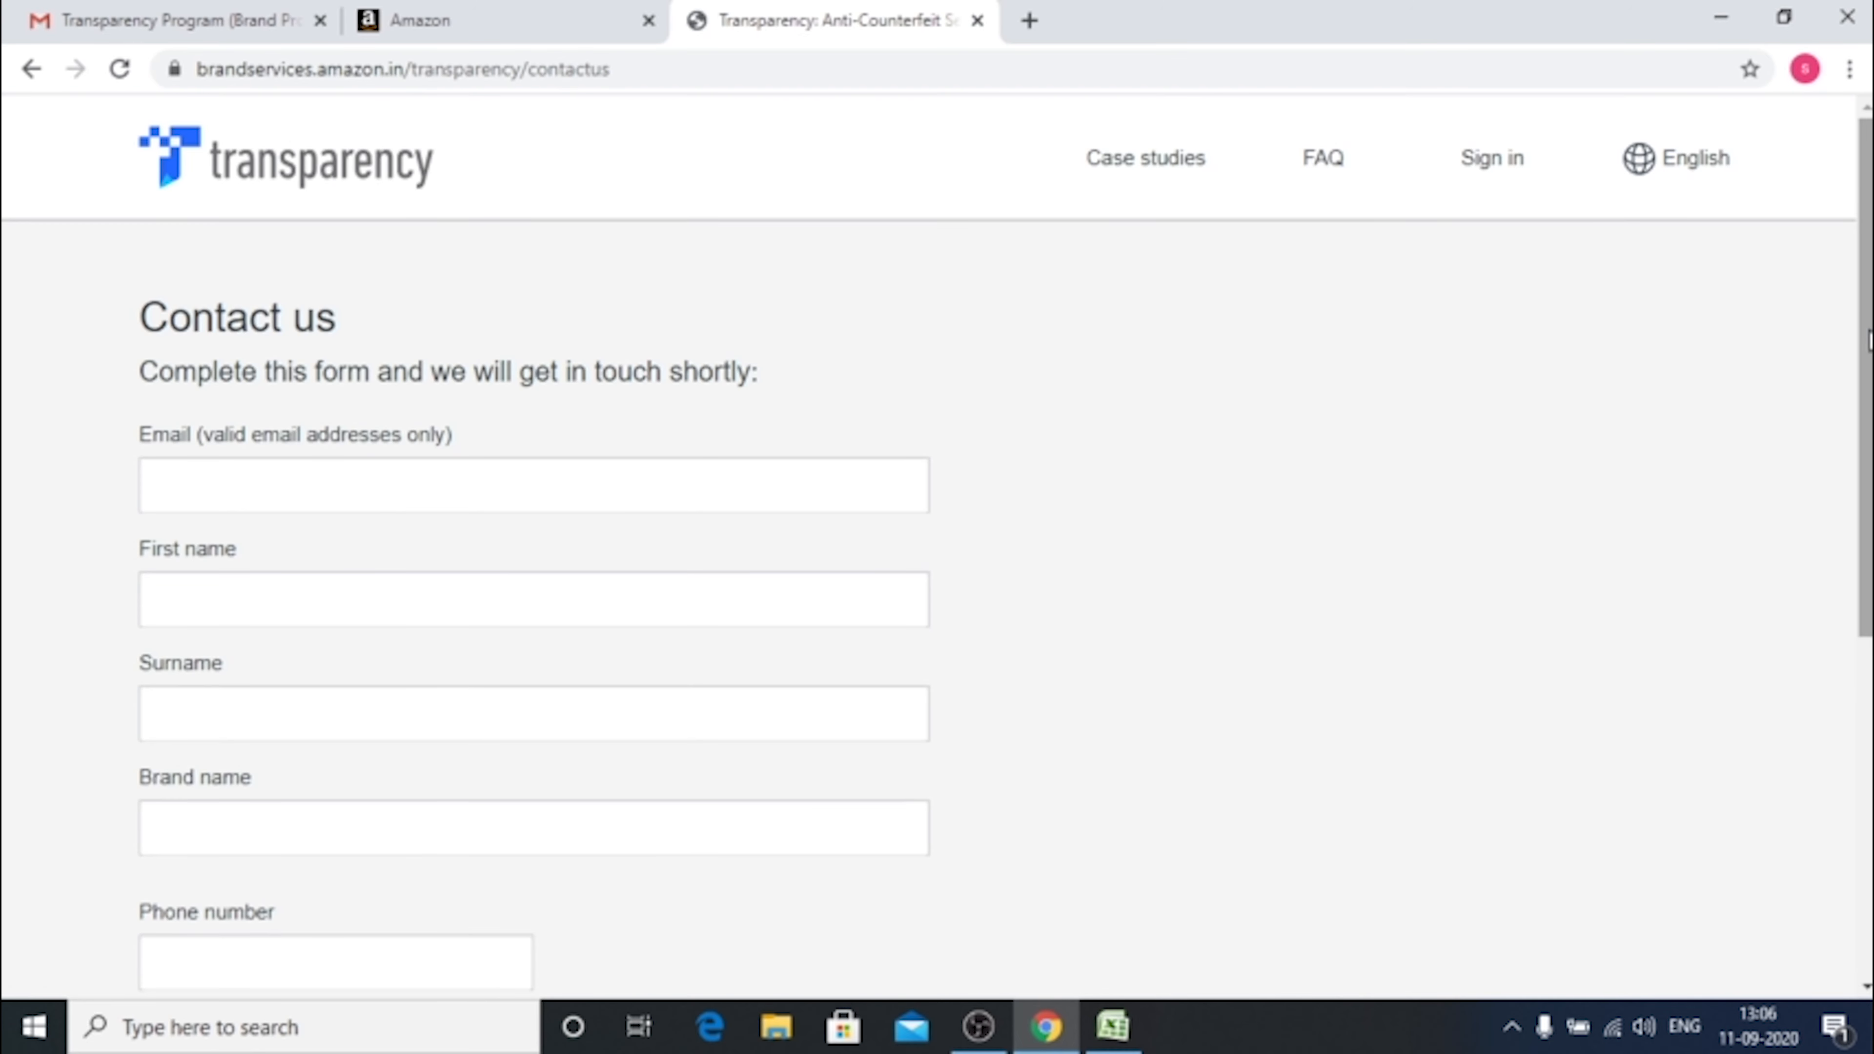
left_click_drag(1869, 341, 1868, 395)
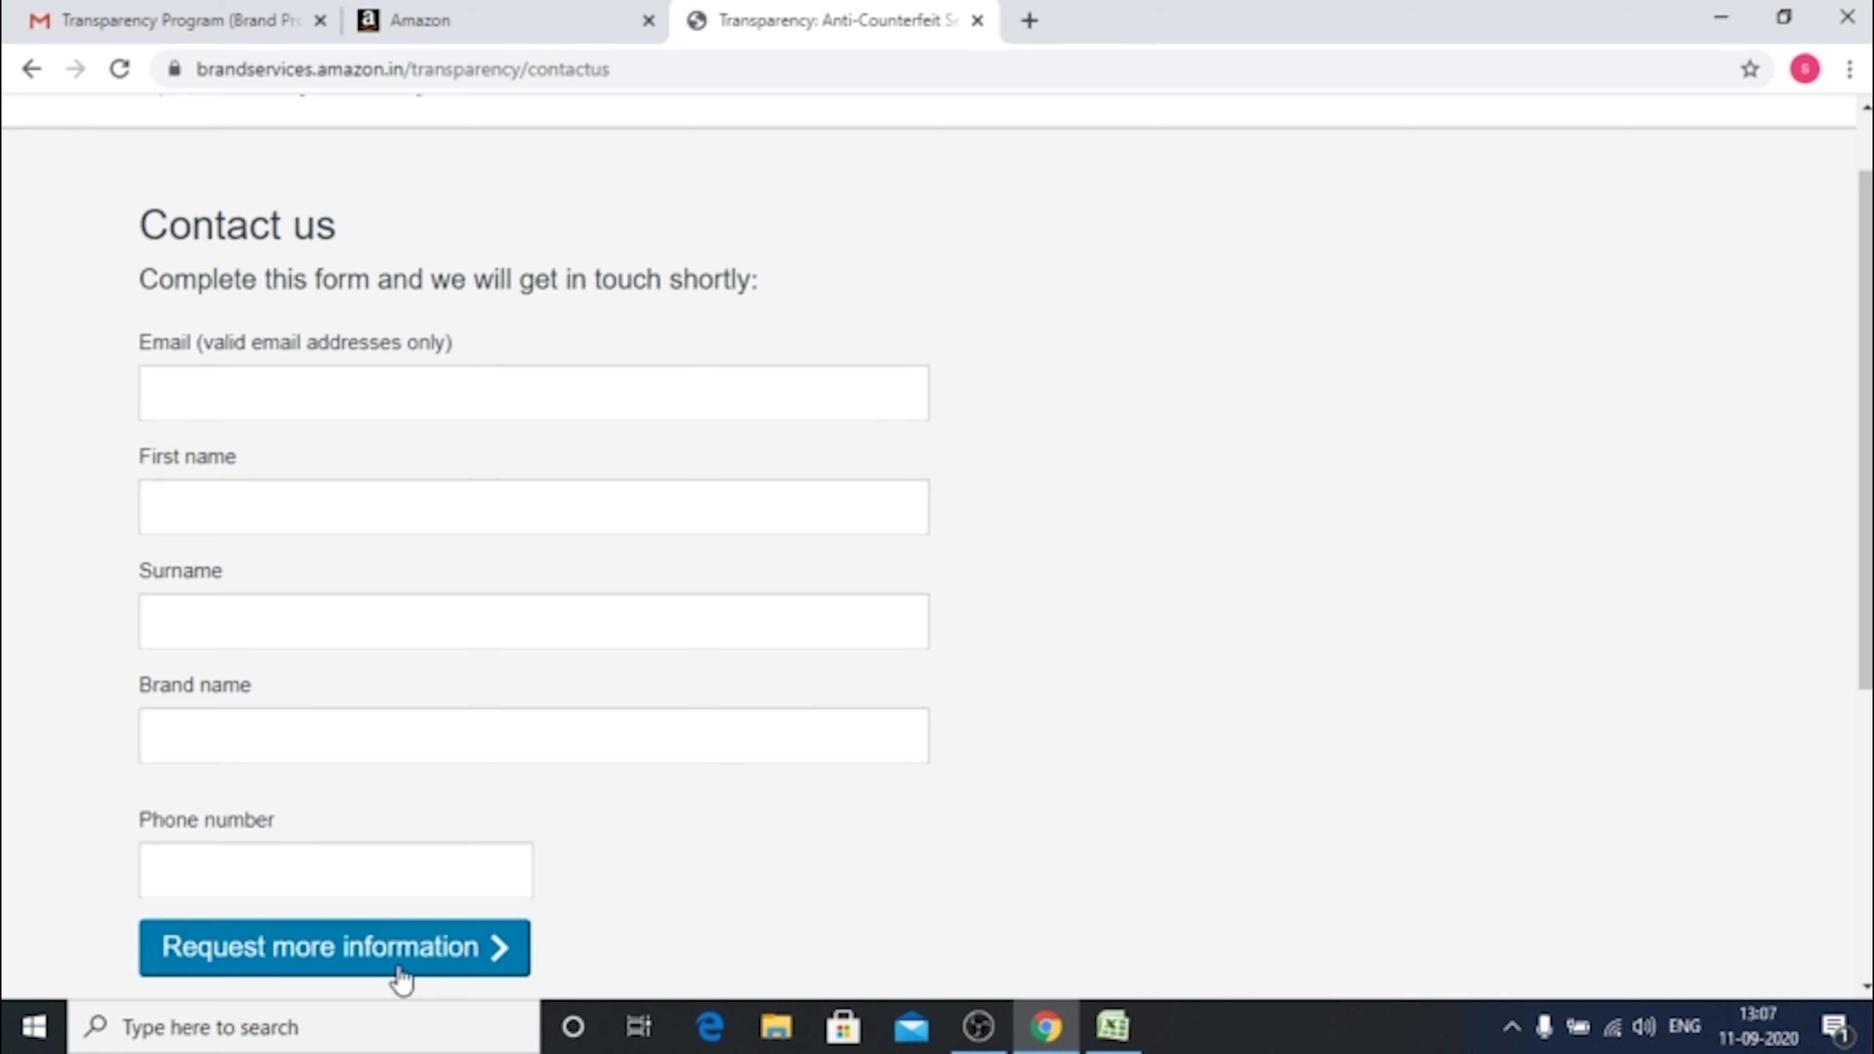
Switch to Gmail and read the Transparency Program follow-up email, covering program details, code pricing tiers, label service providers and attachments.
key("ctrl+1")
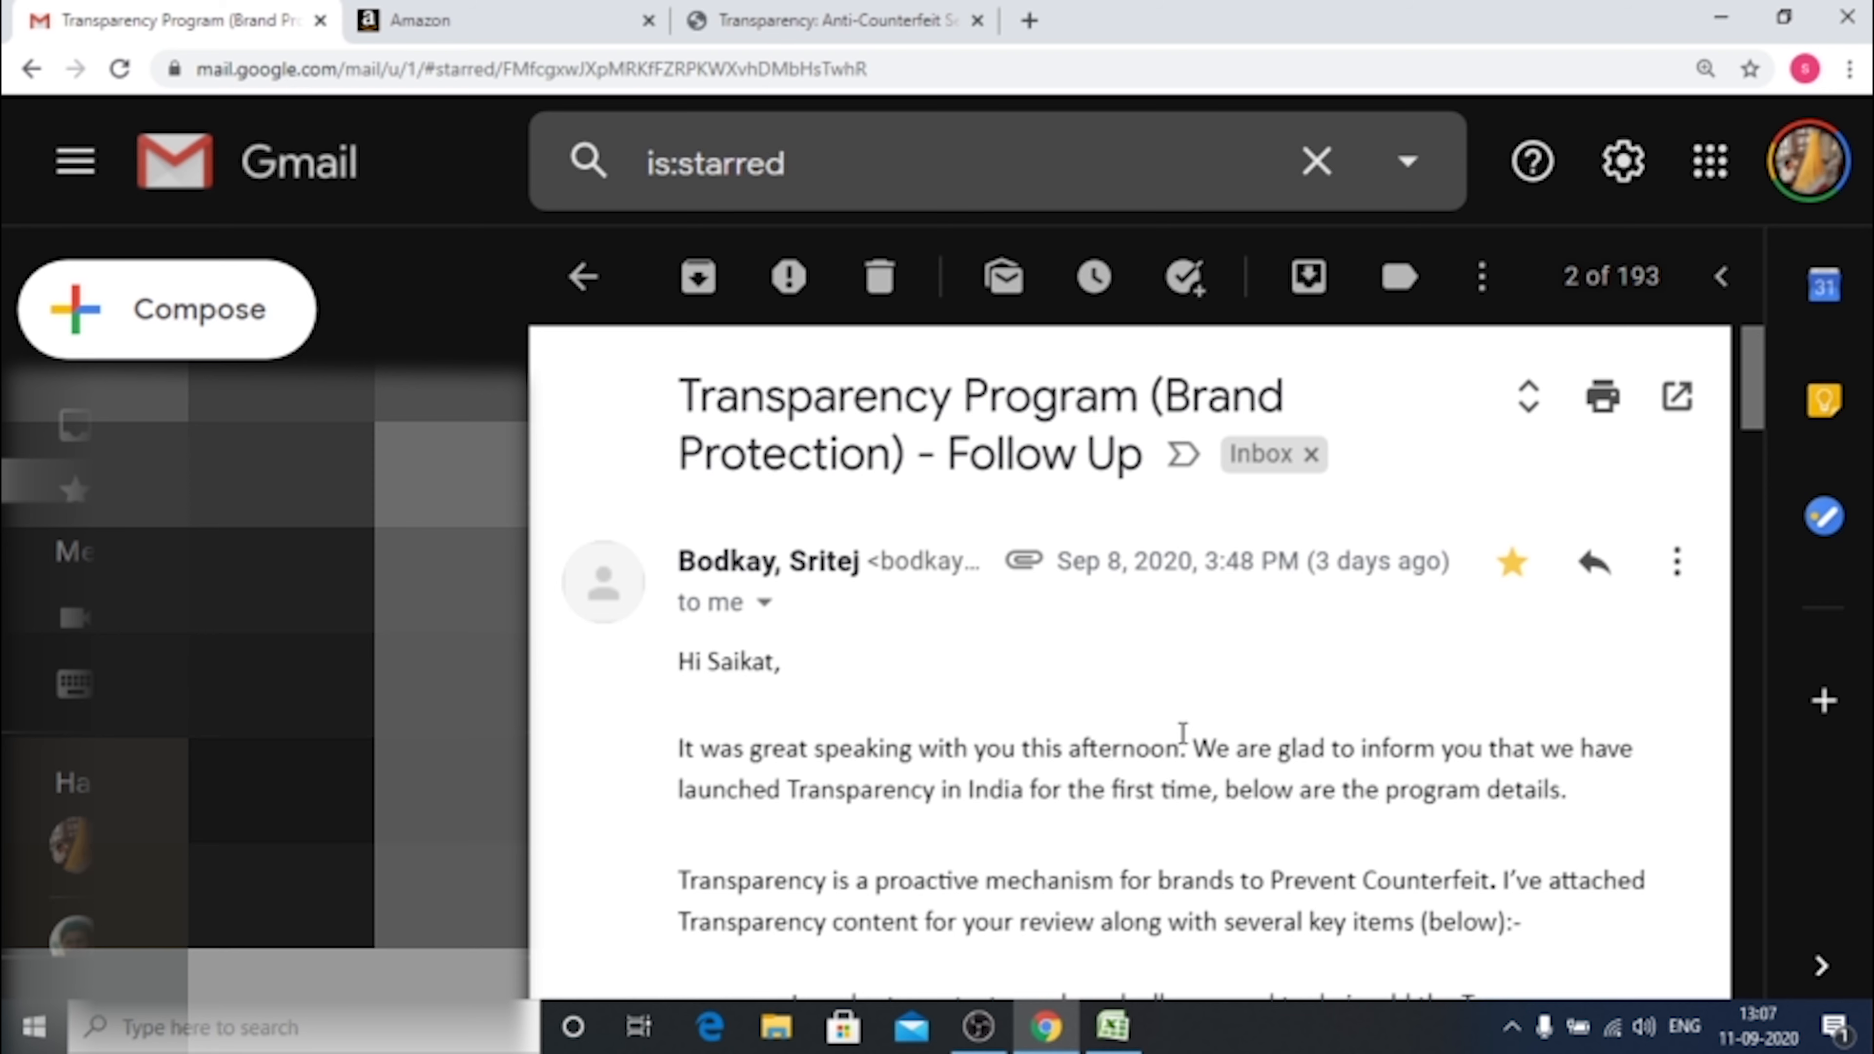
scroll(1183, 733, "down", 8)
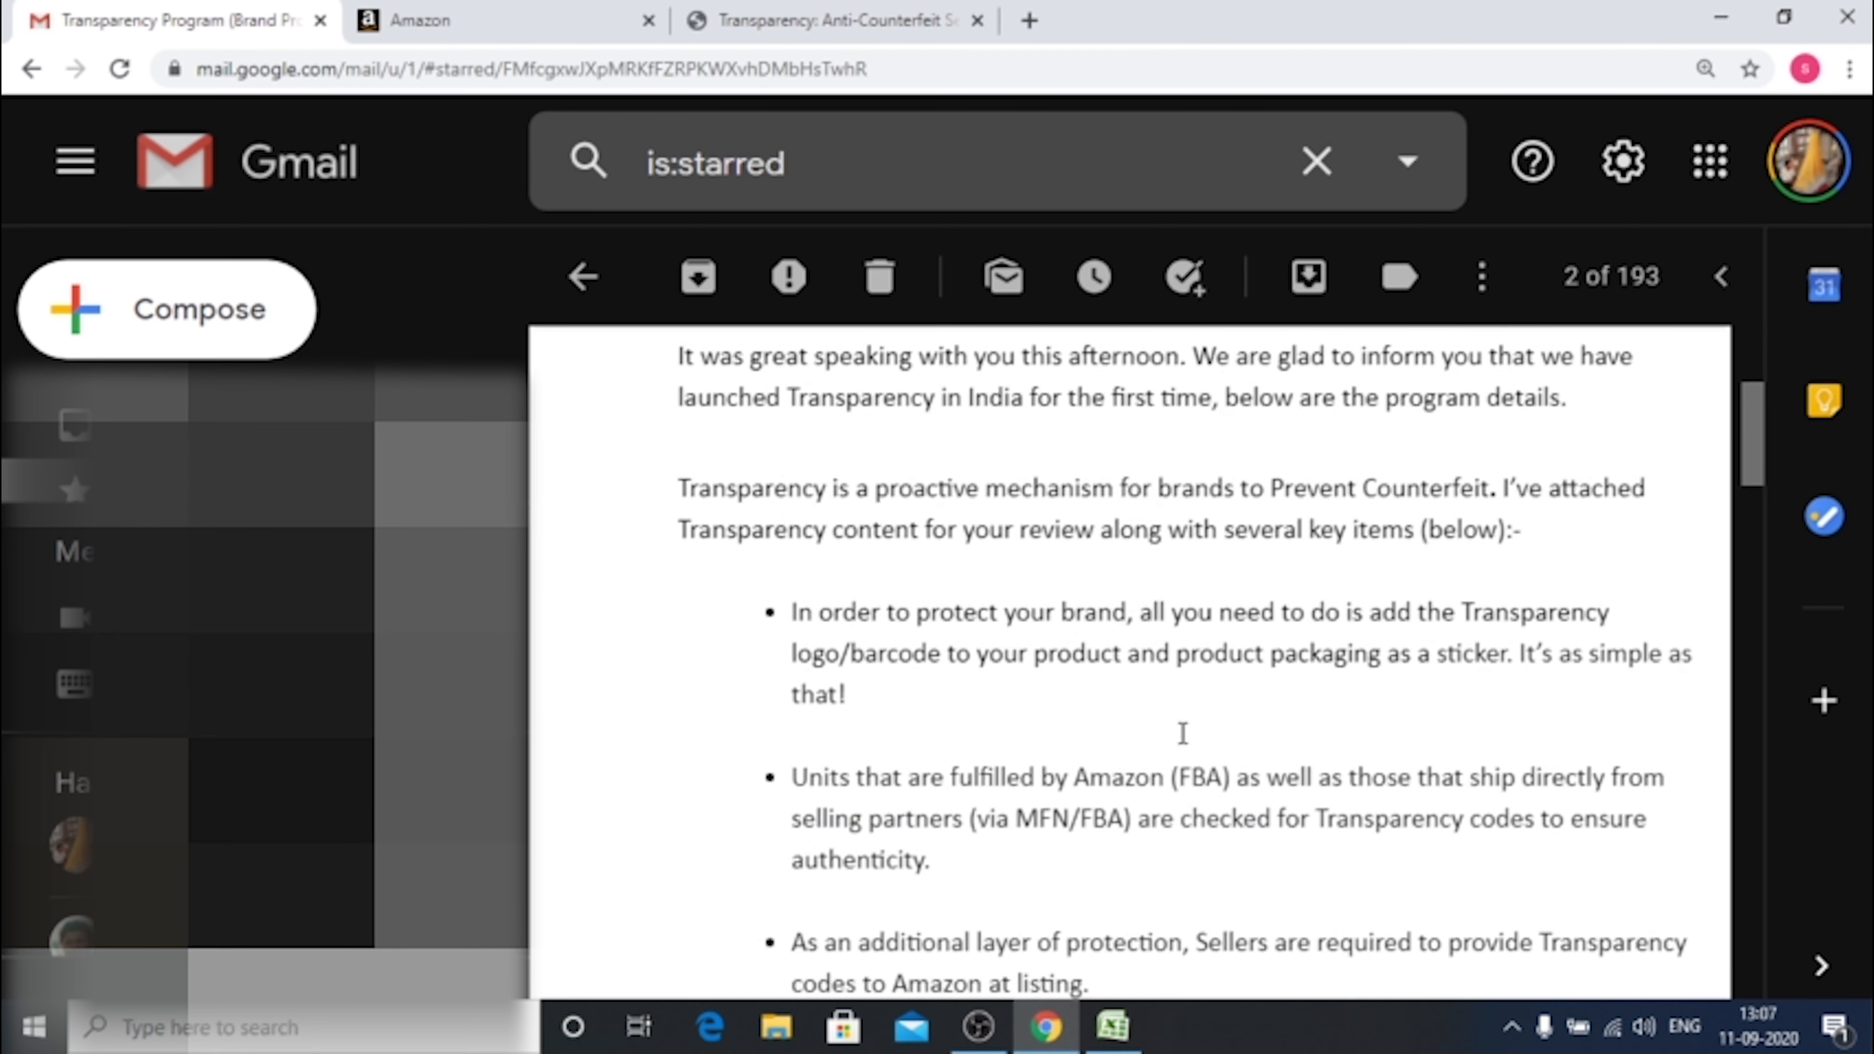
scroll(1181, 733, "down", 7)
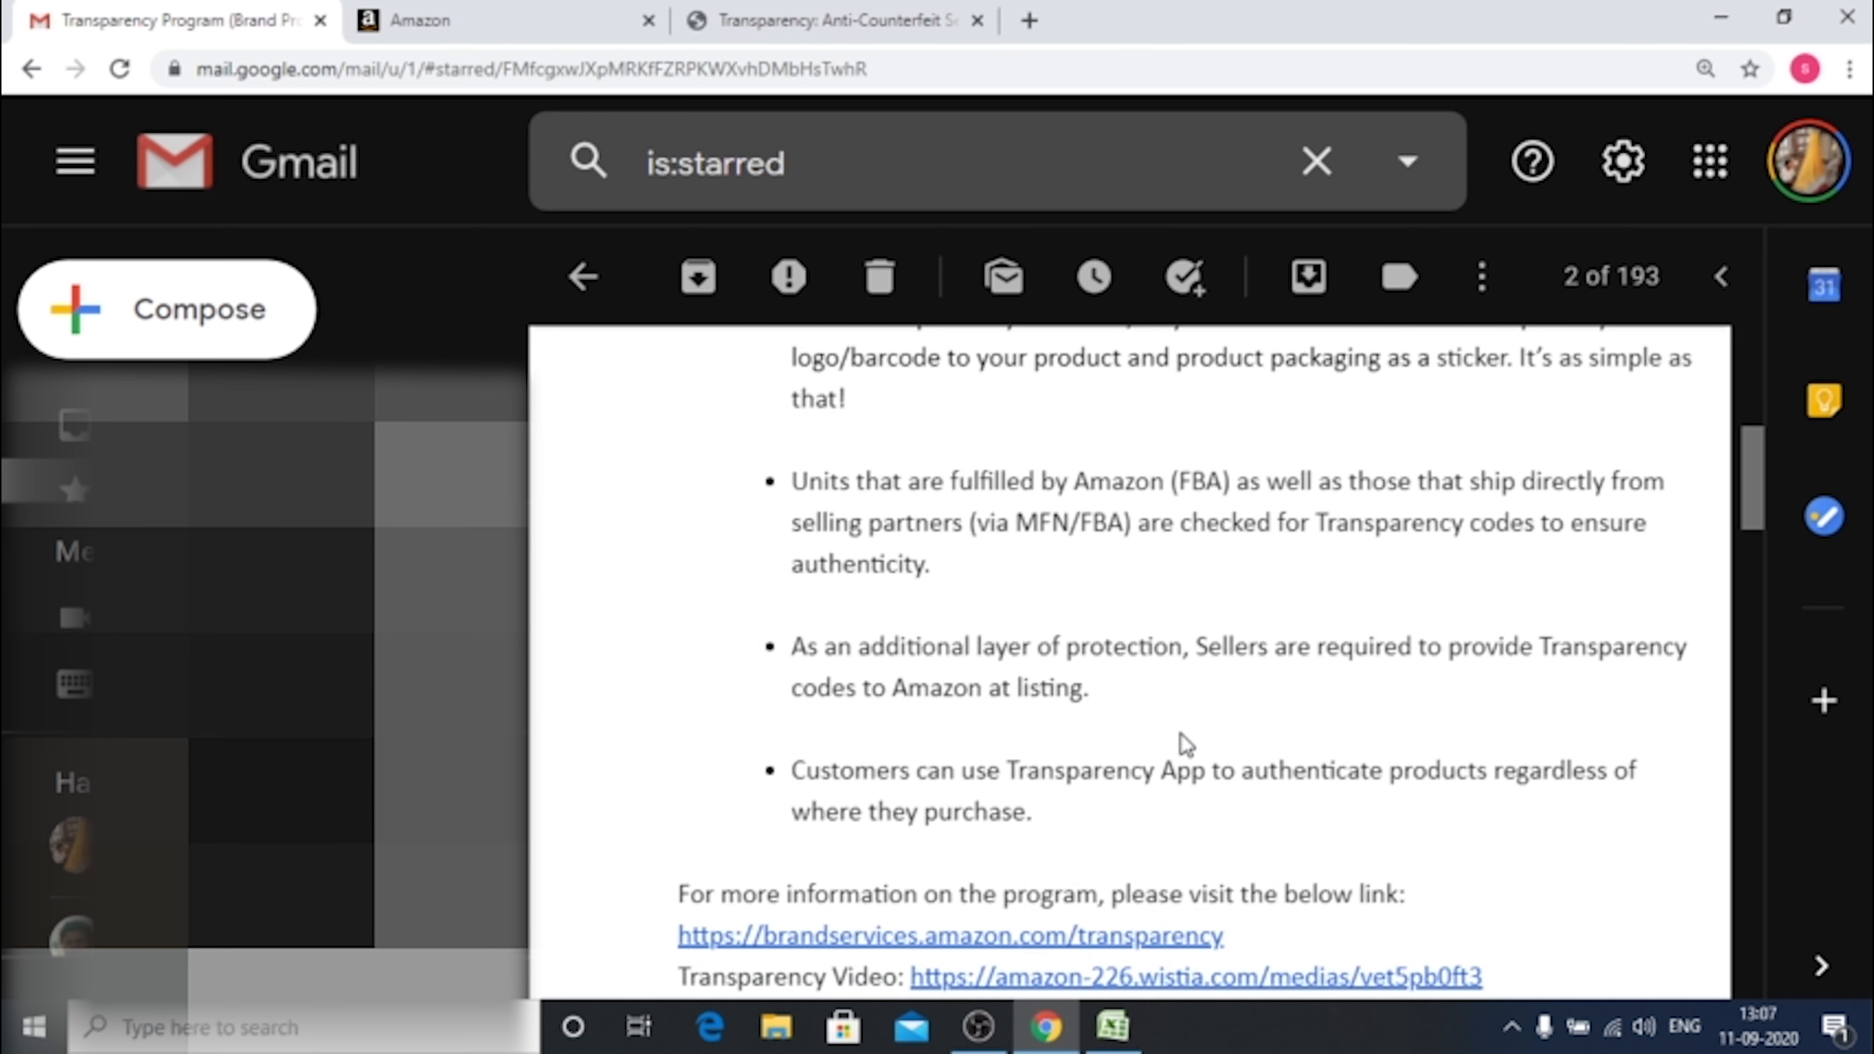
scroll(1182, 740, "down", 5)
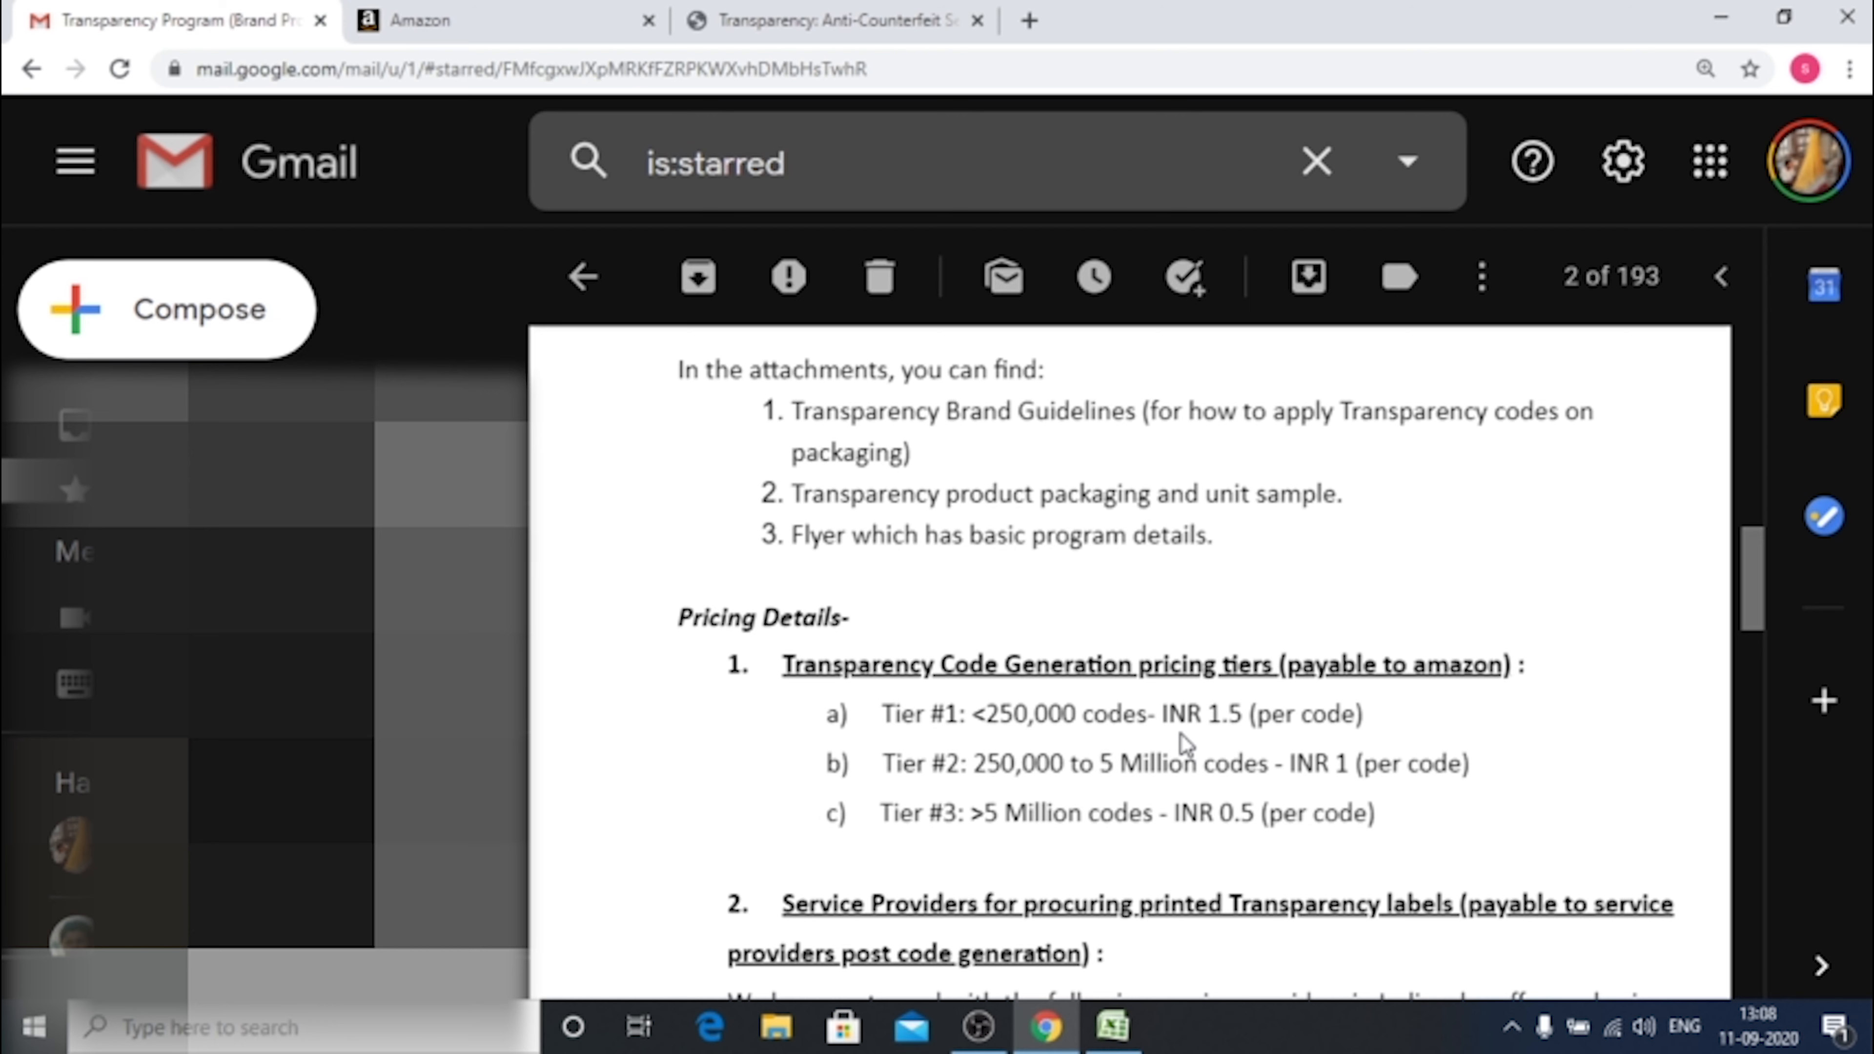
scroll(1179, 732, "down", 3)
scroll(1182, 733, "down", 2)
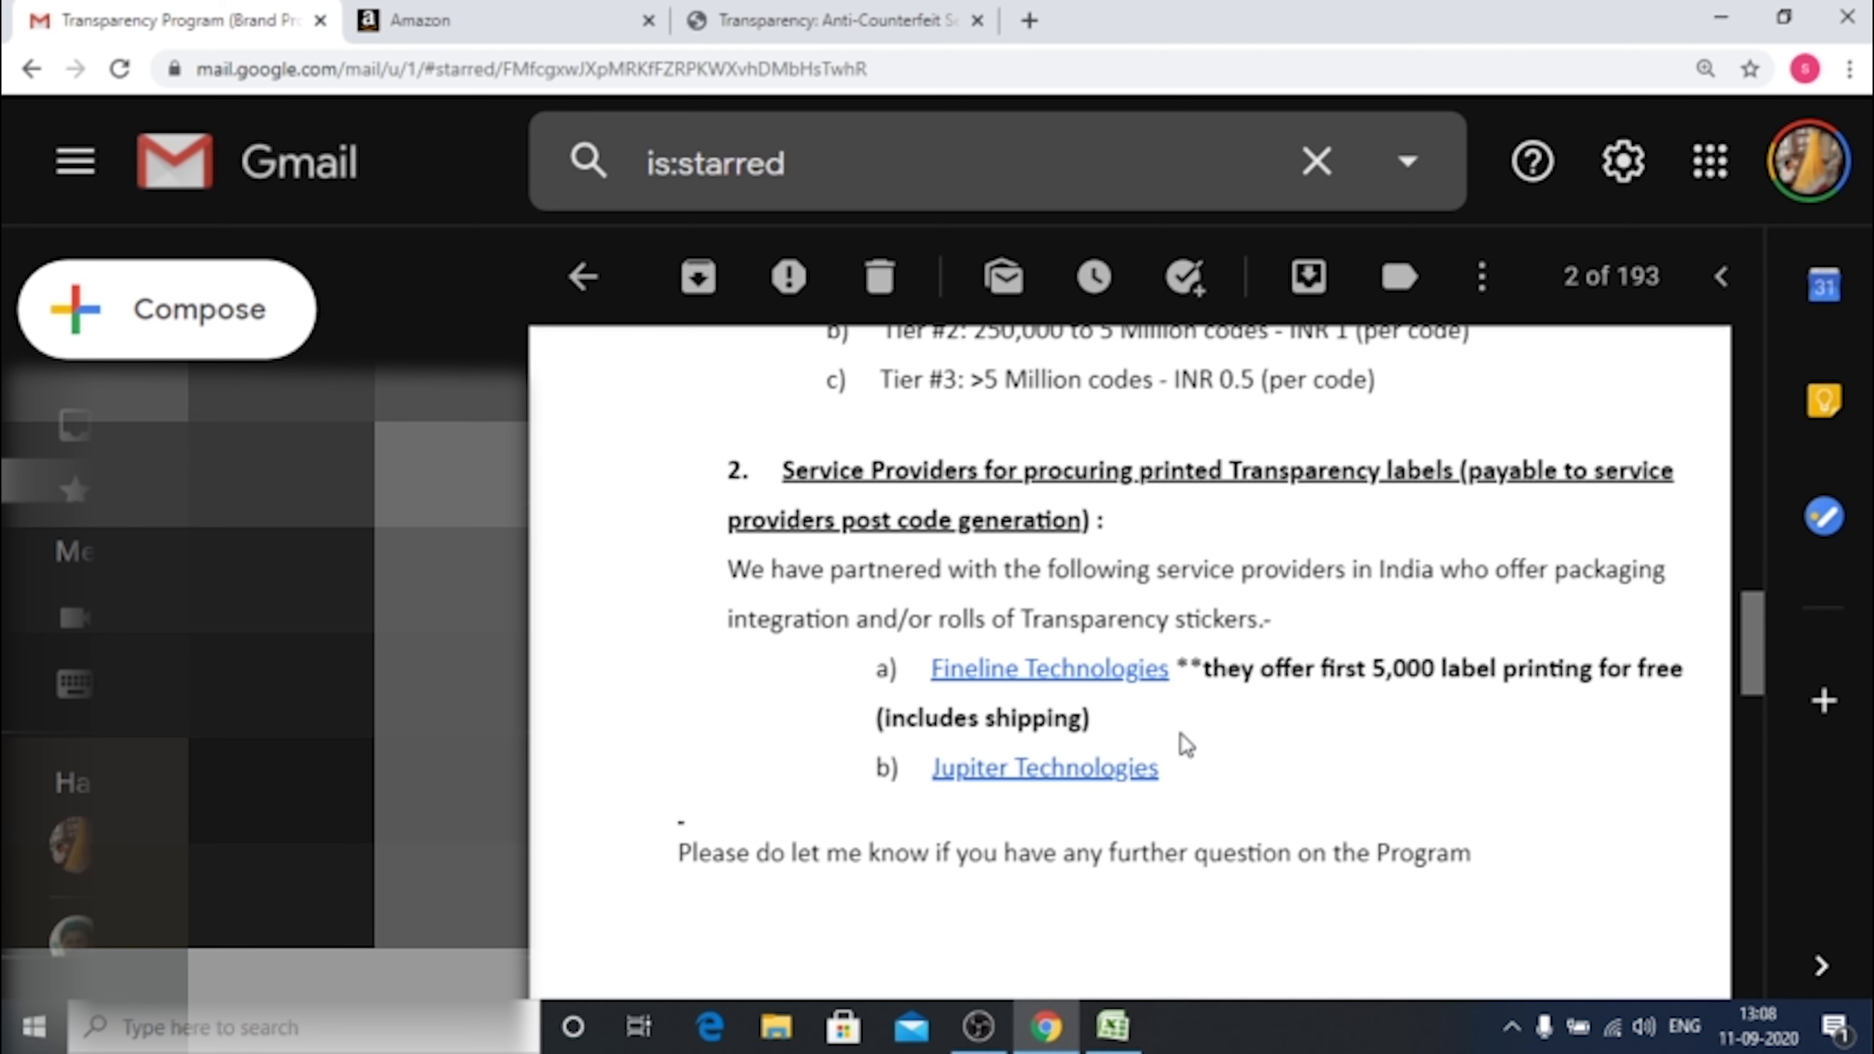
scroll(1181, 734, "down", 2)
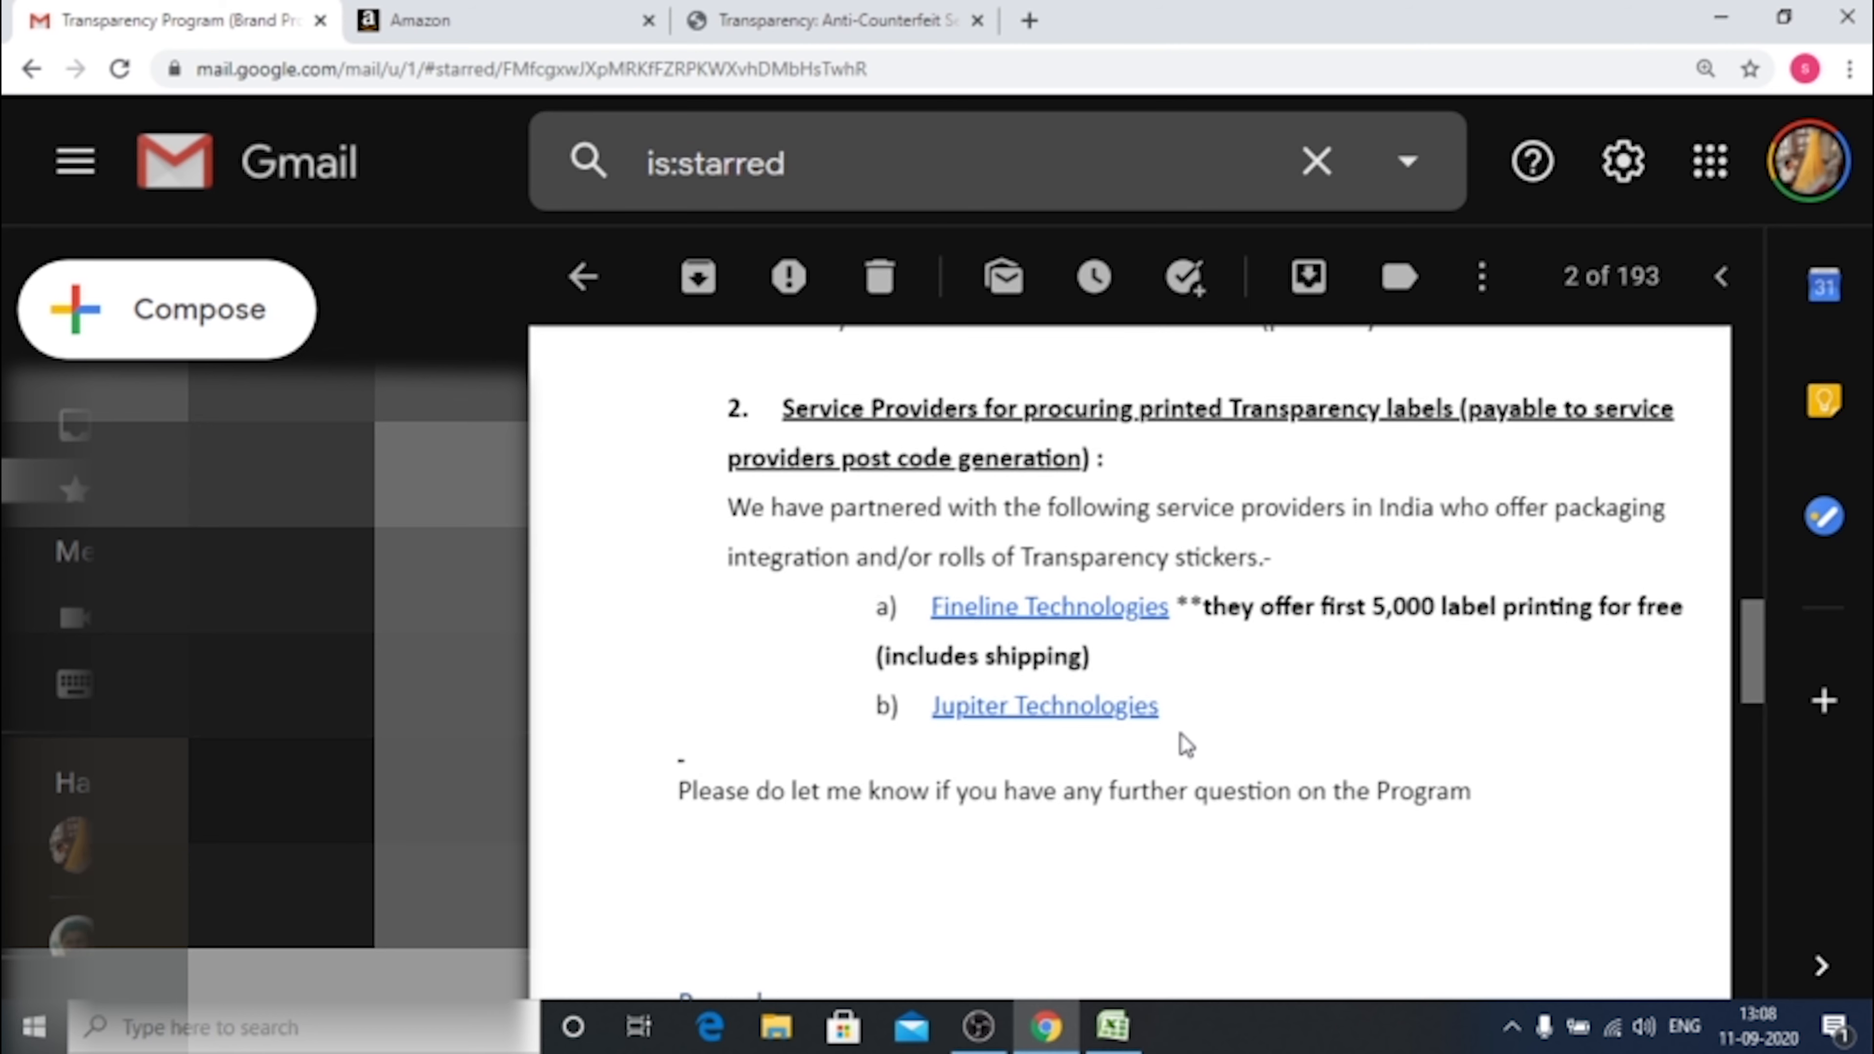
scroll(1180, 734, "down", 8)
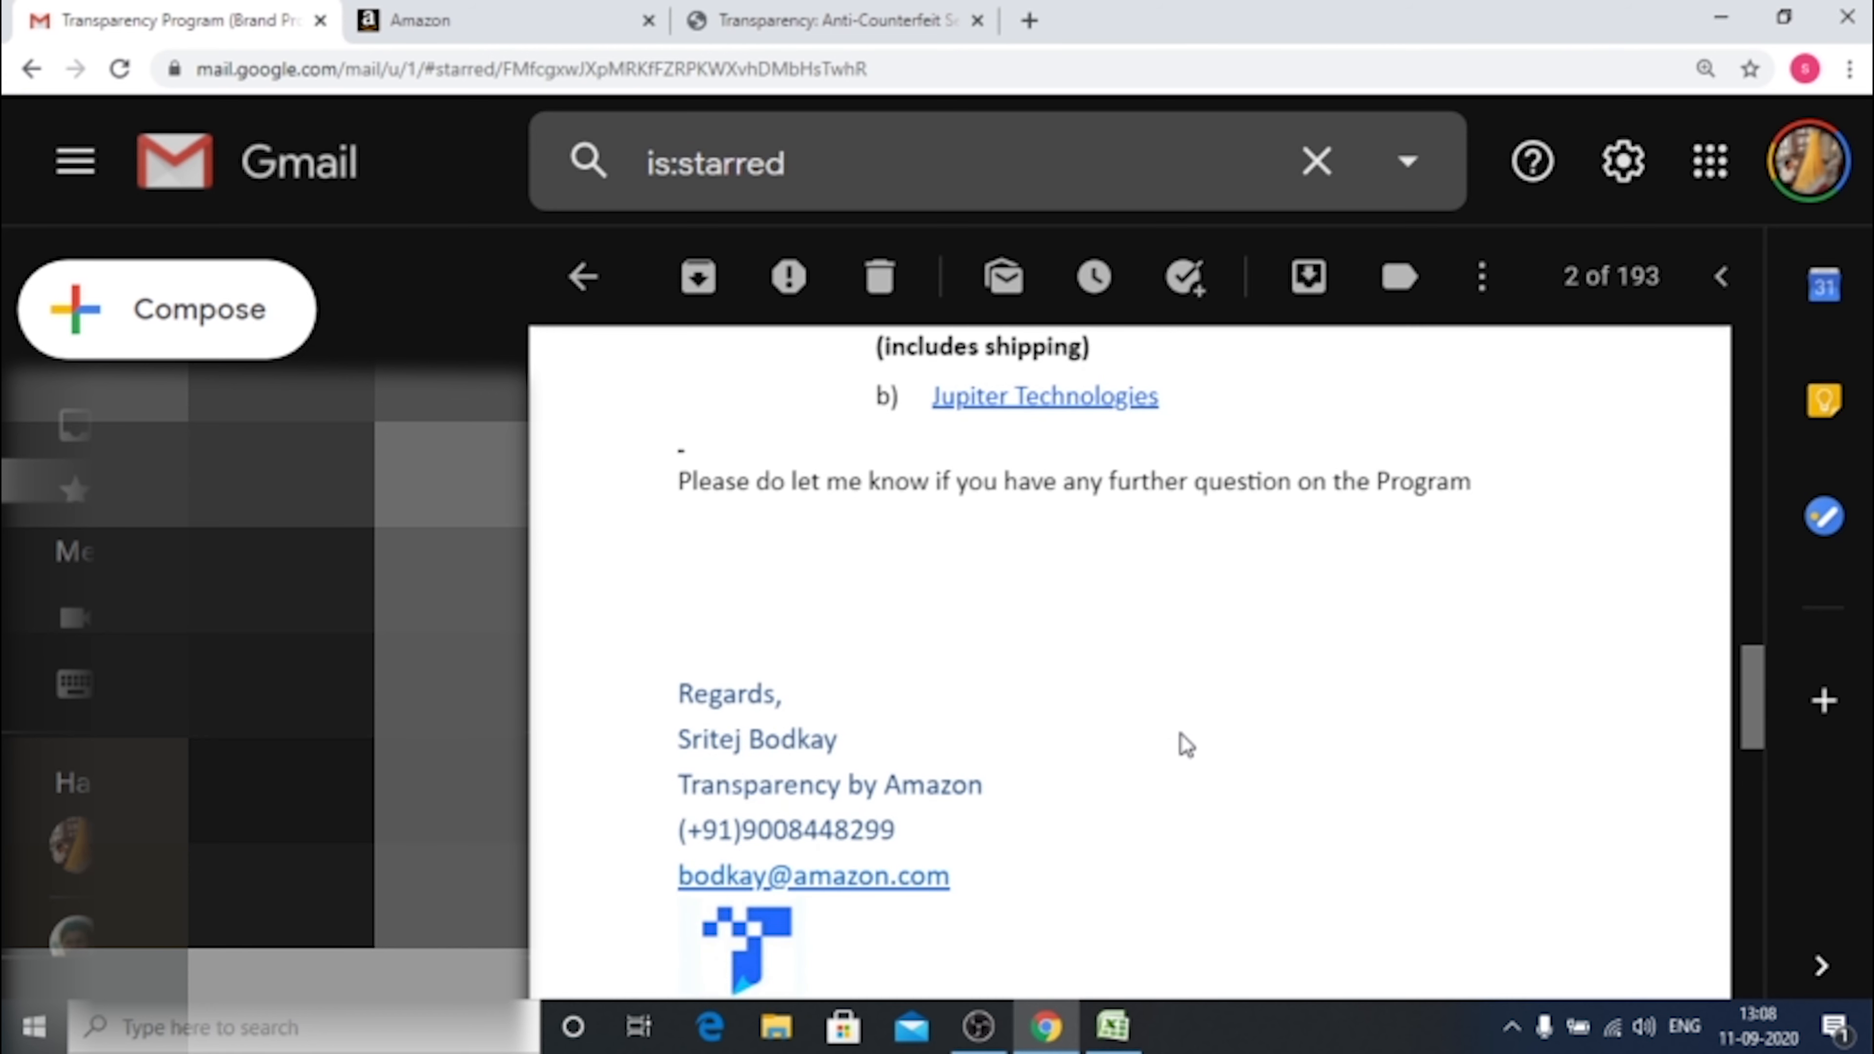
scroll(1181, 744, "down", 4)
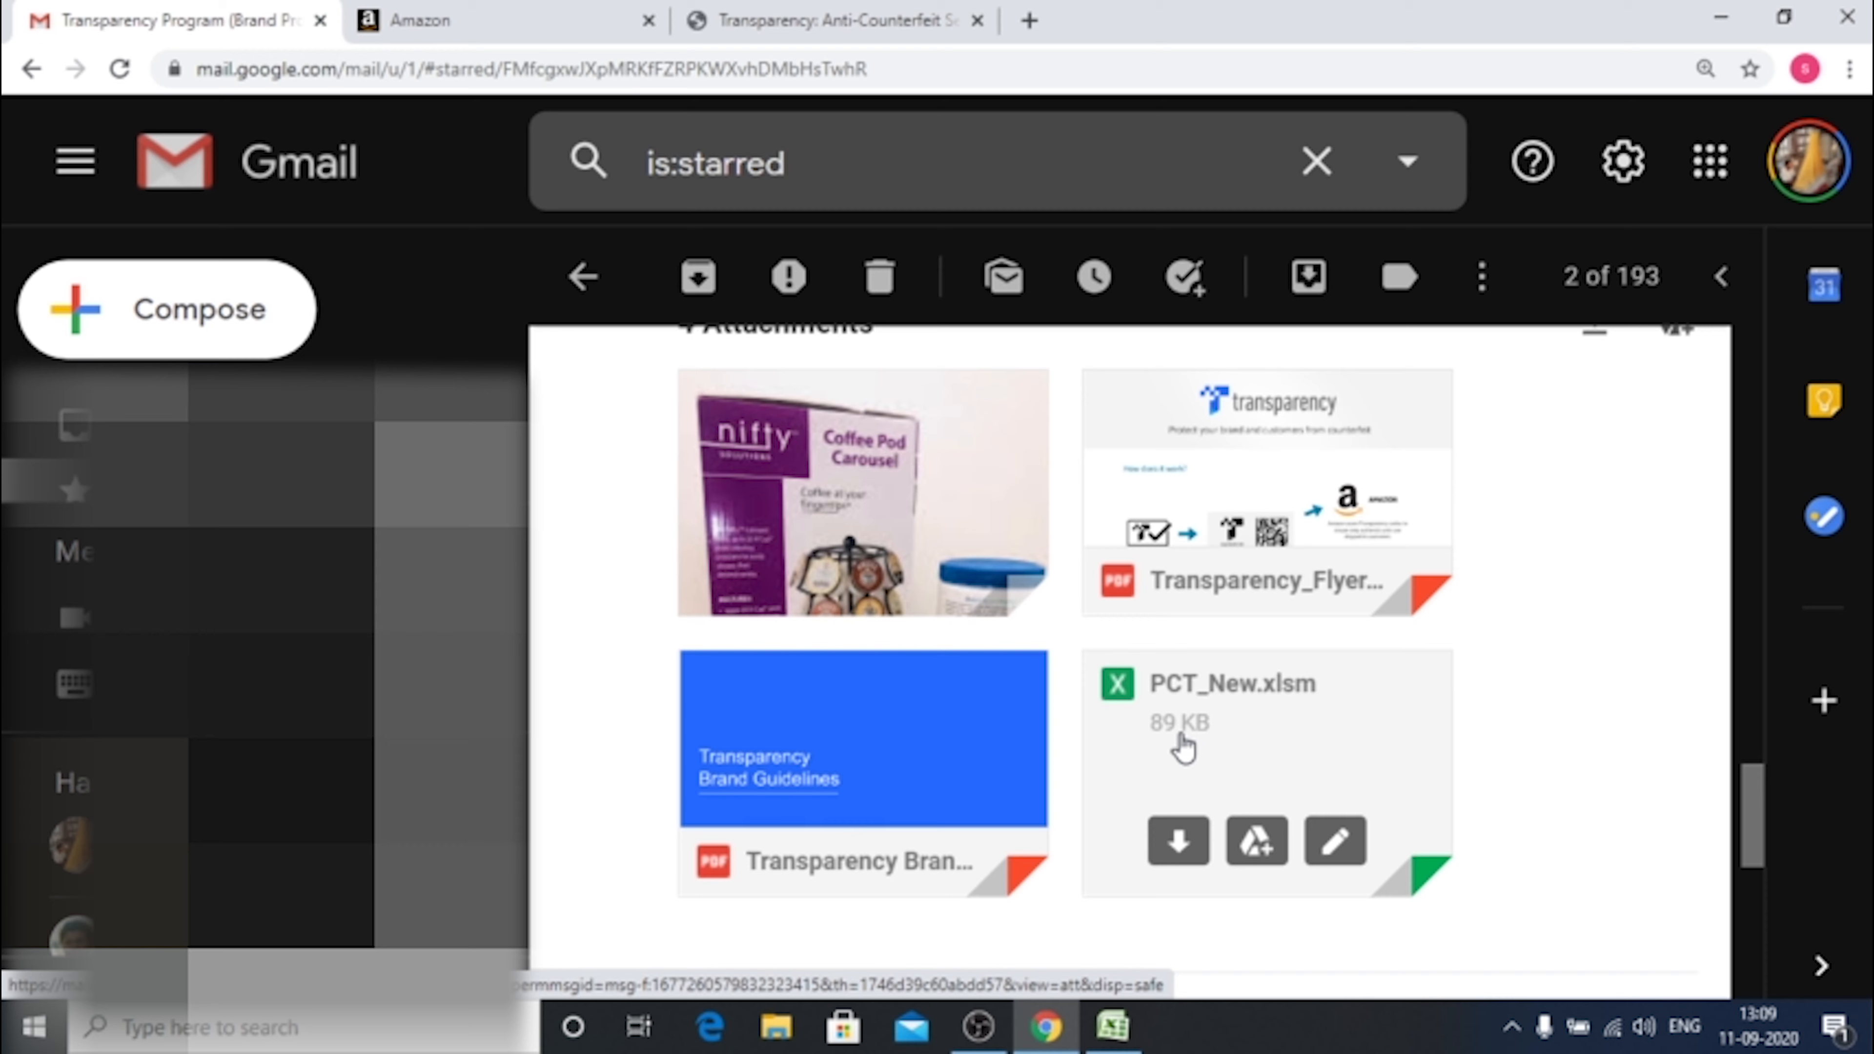
Switch to the PCT_New workbook in Excel and go through the company details entry cells B2 to B5.
left_click(1112, 1027)
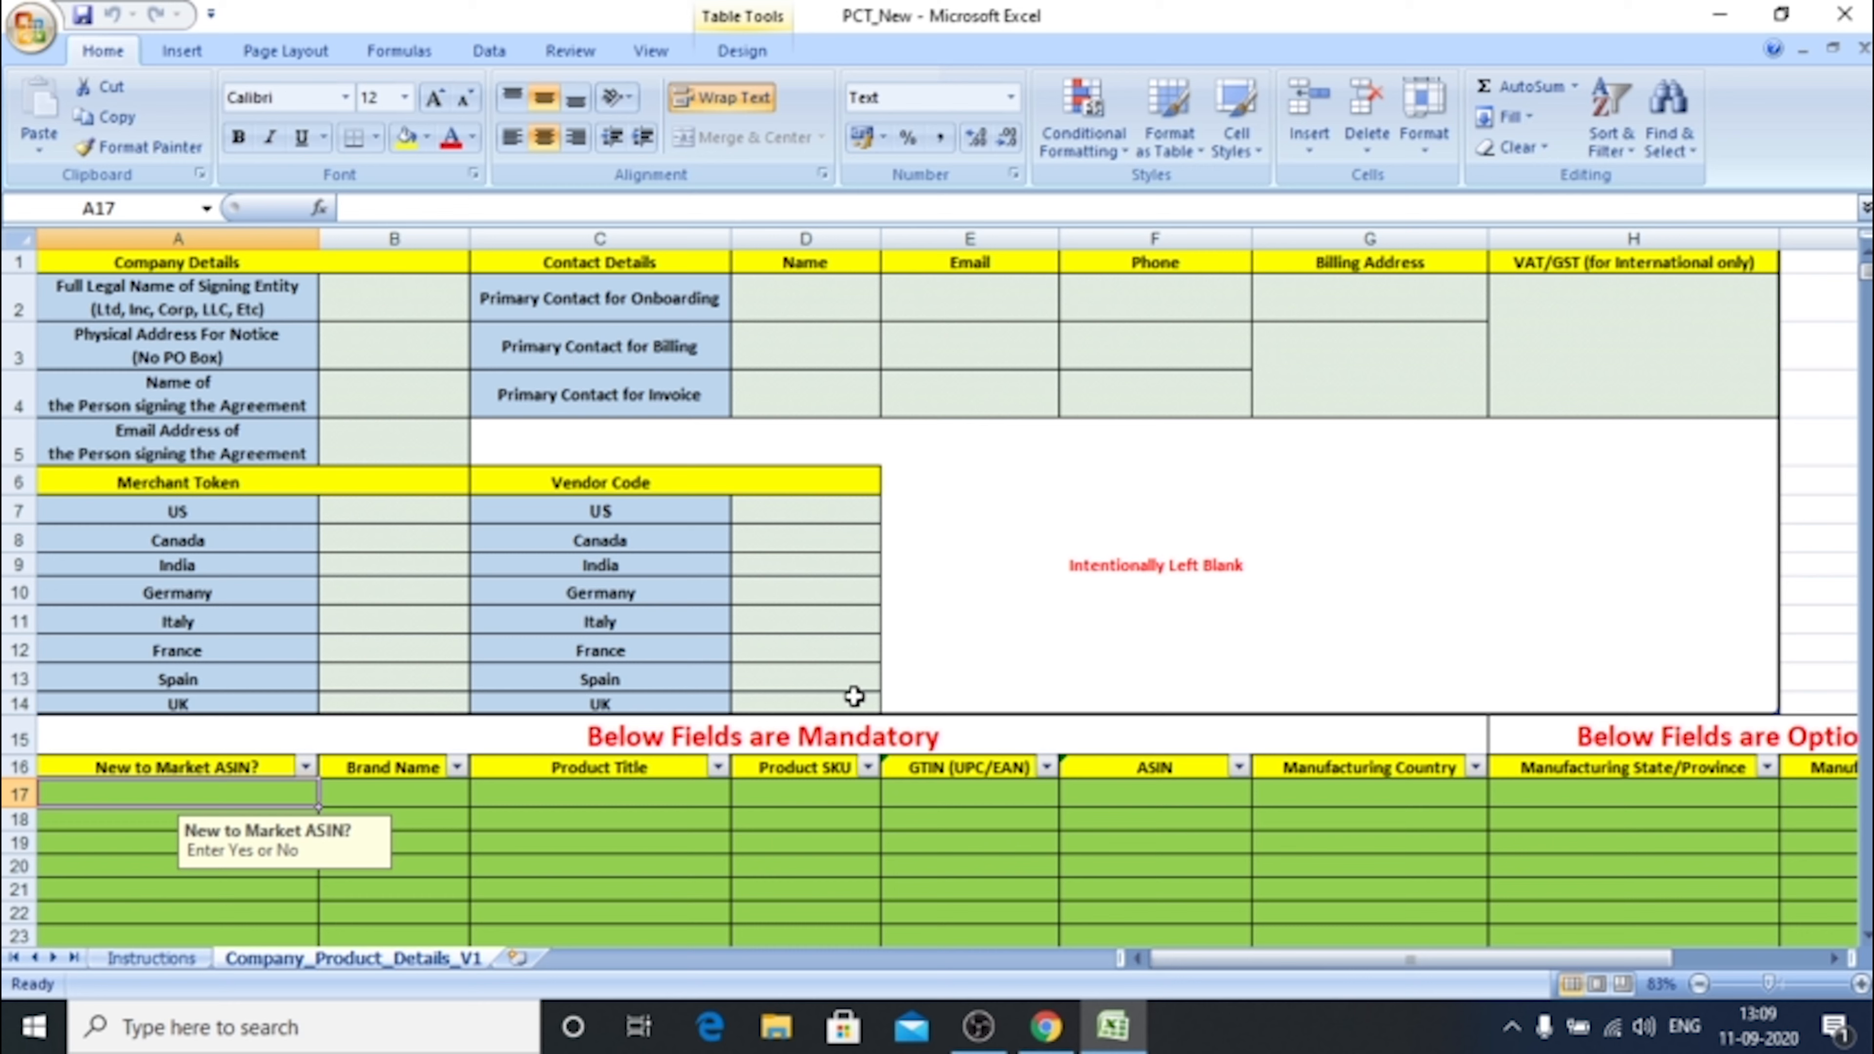
left_click(439, 314)
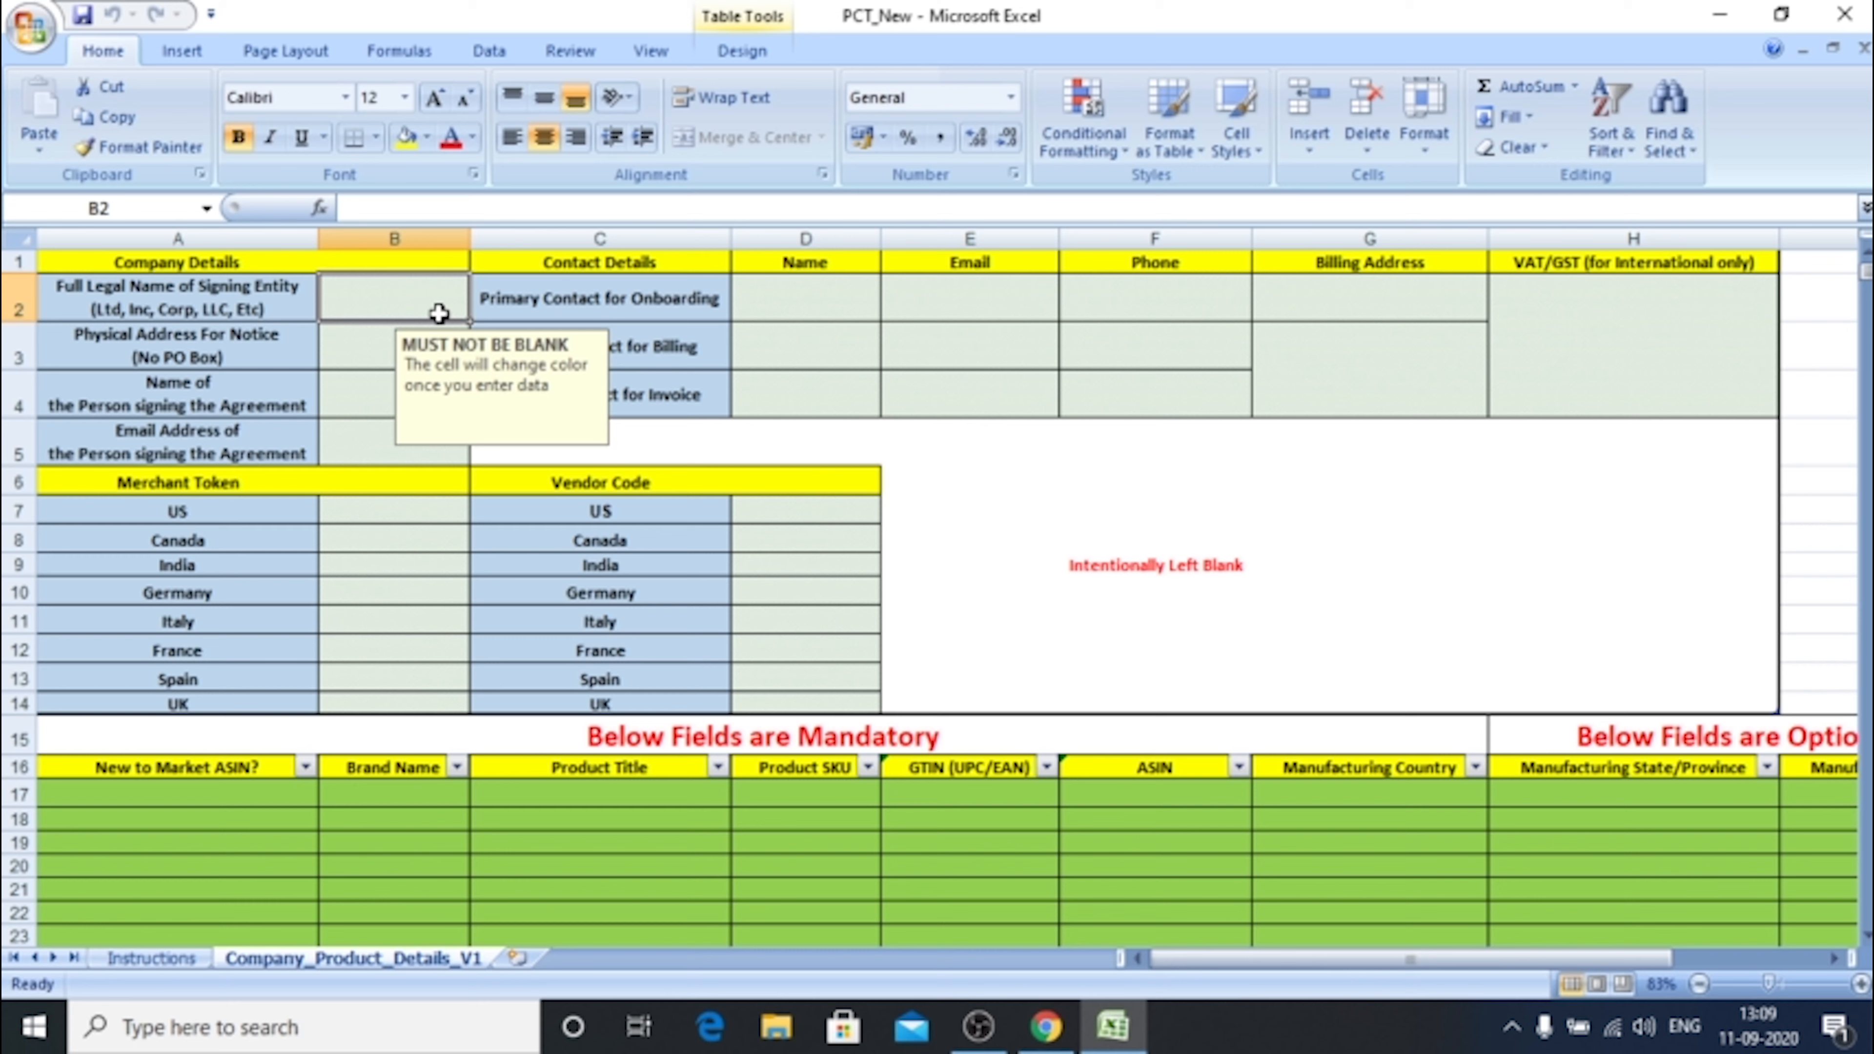
key("Return")
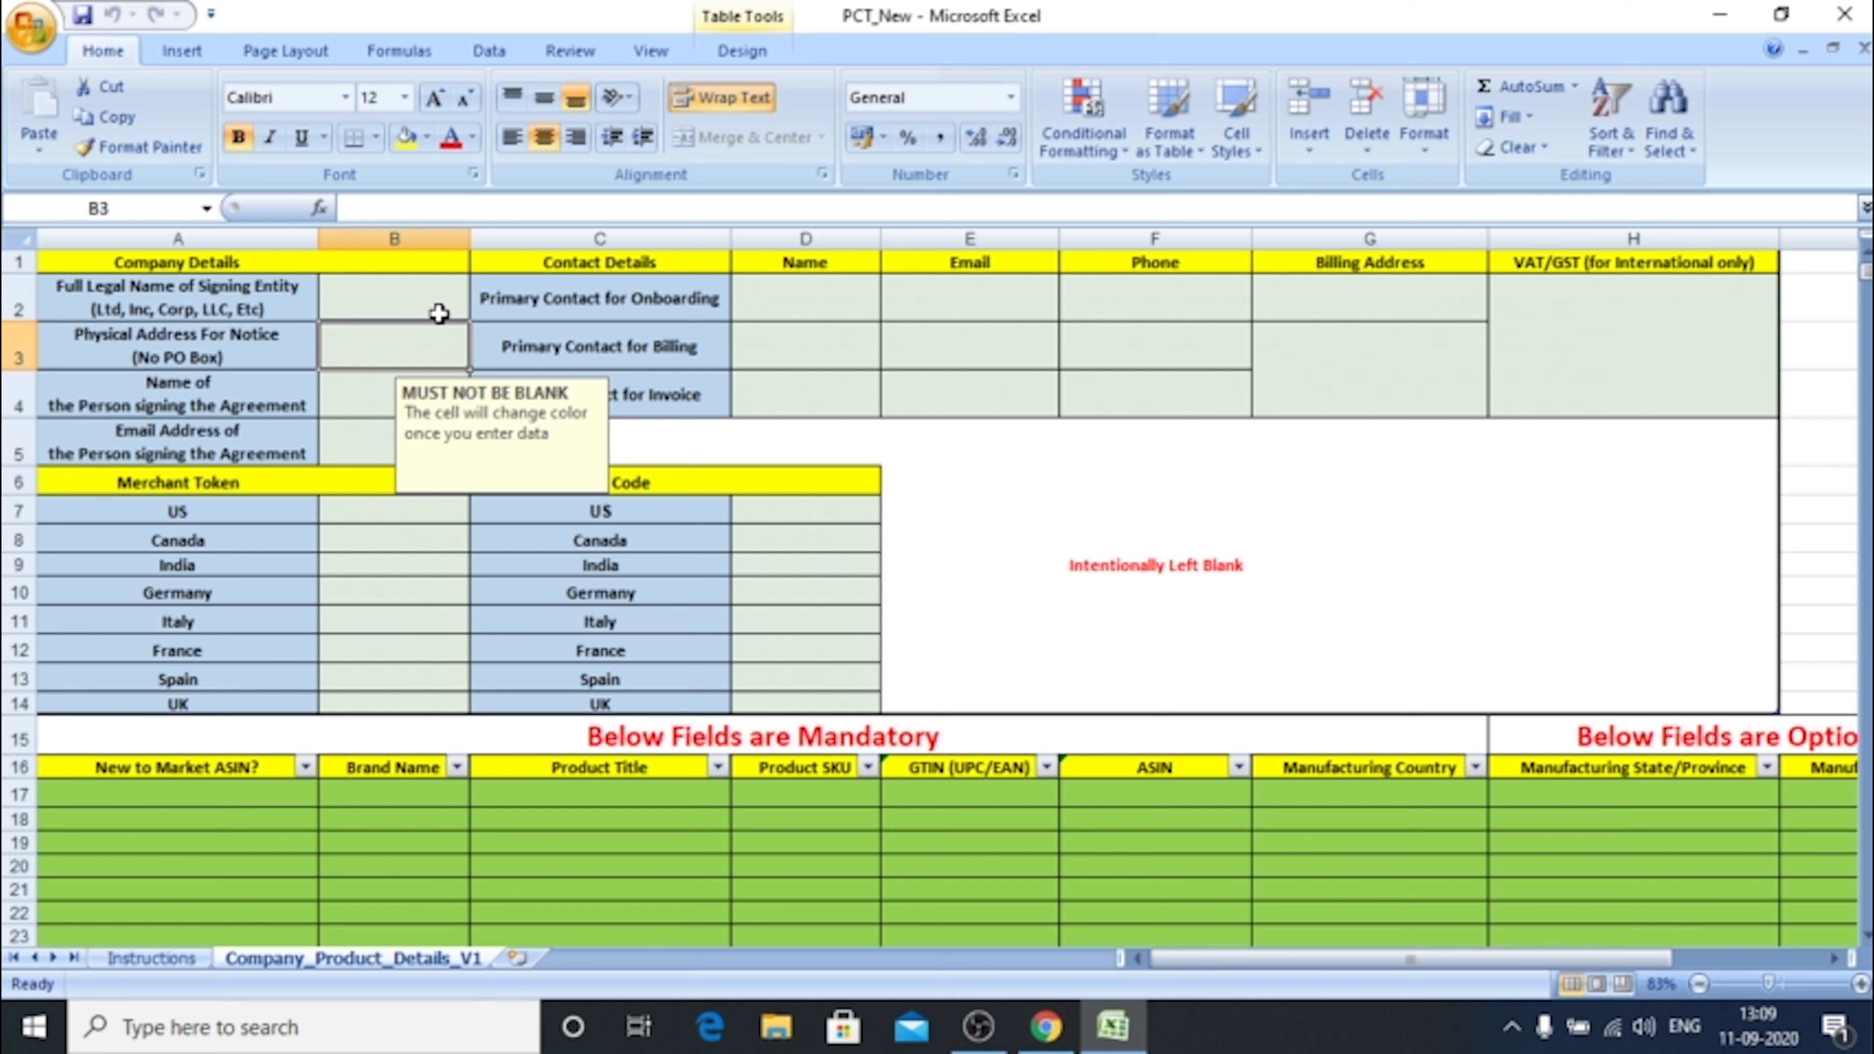
key("Return")
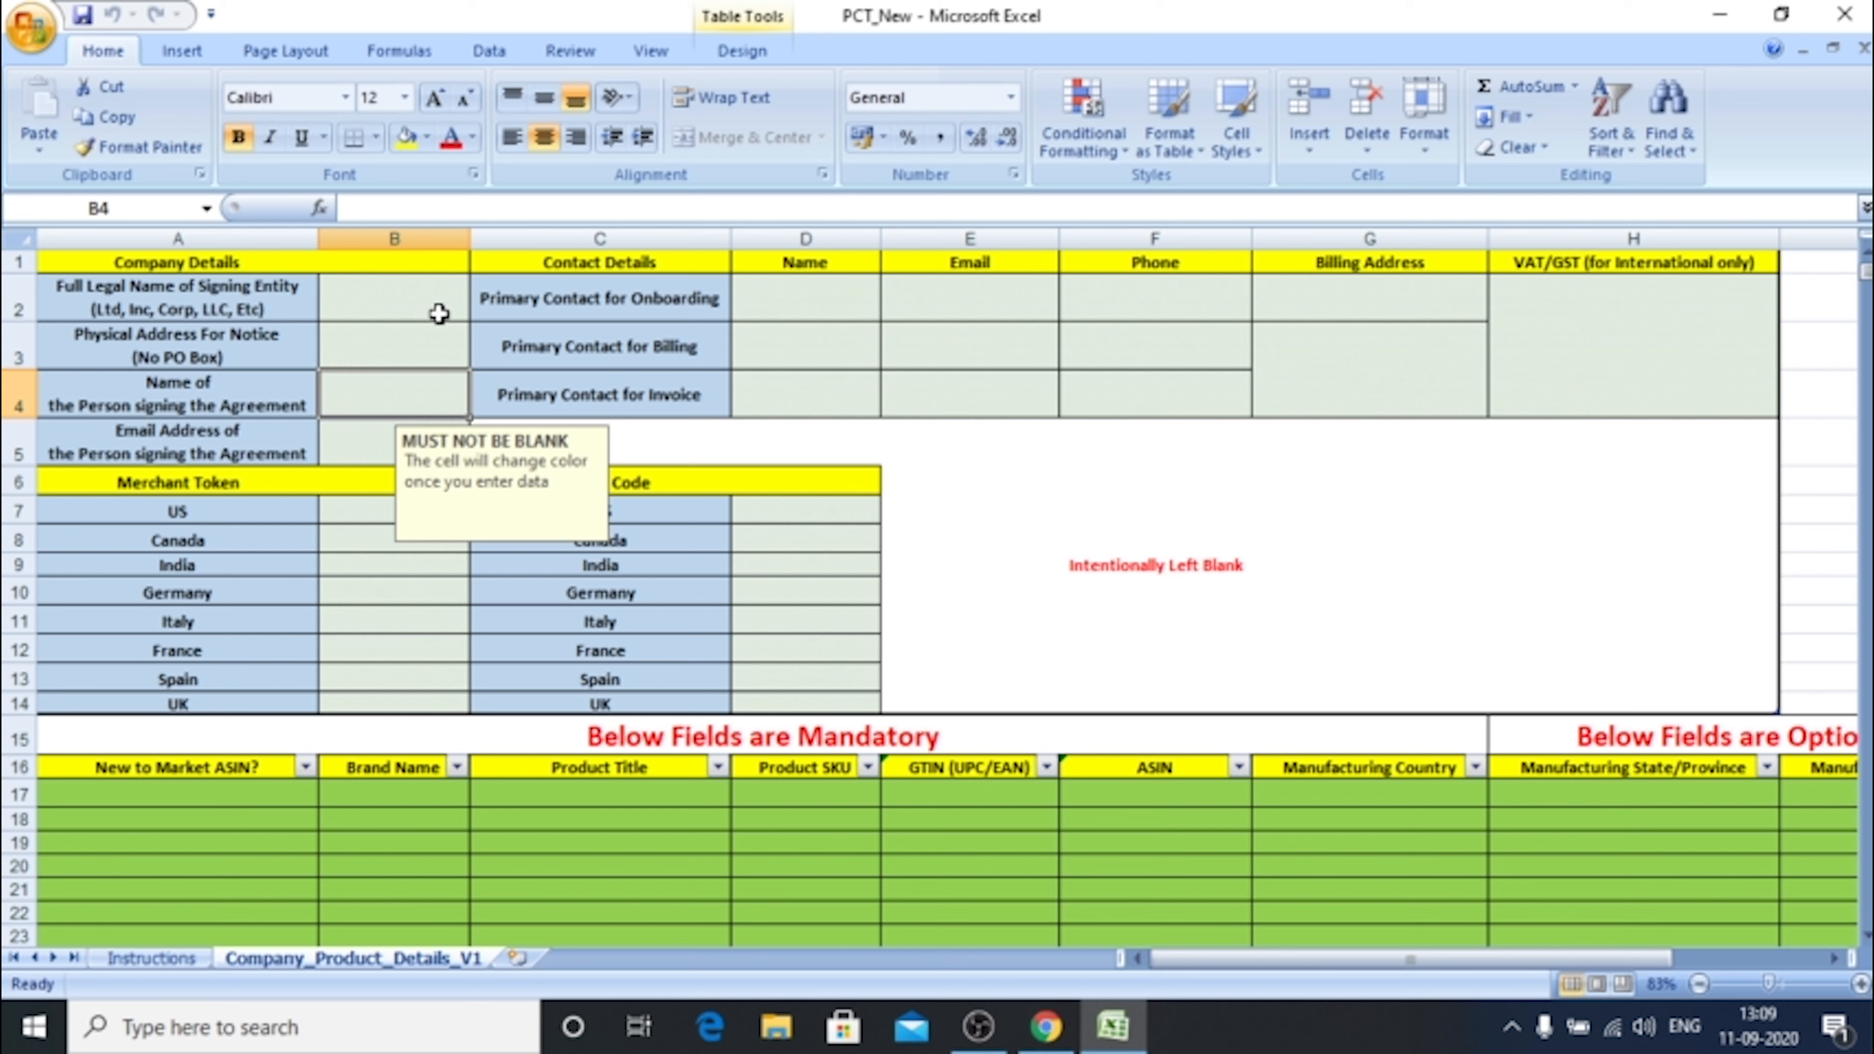
key("Return")
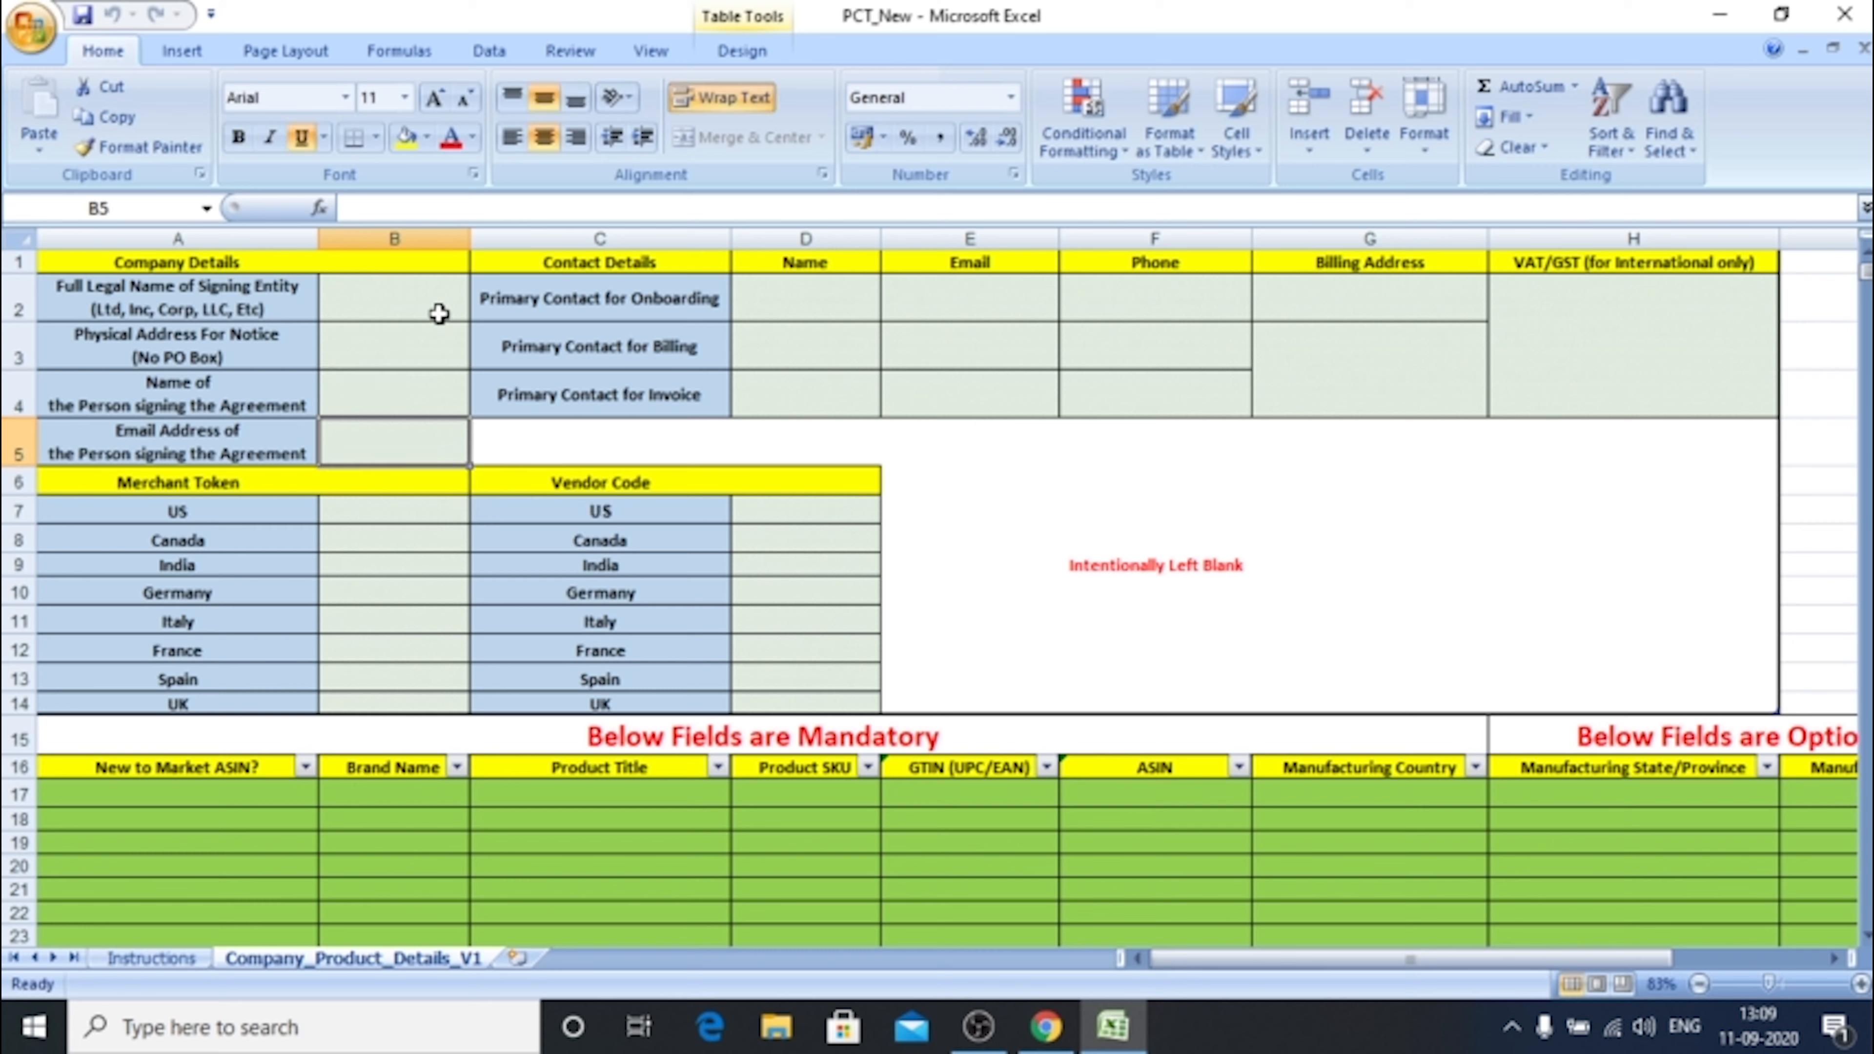
Examine the fields required for the primary onboarding contact in row 2, from Name across to VAT/GST.
key("Up")
key("Up")
key("Up")
key("Right")
key("Right")
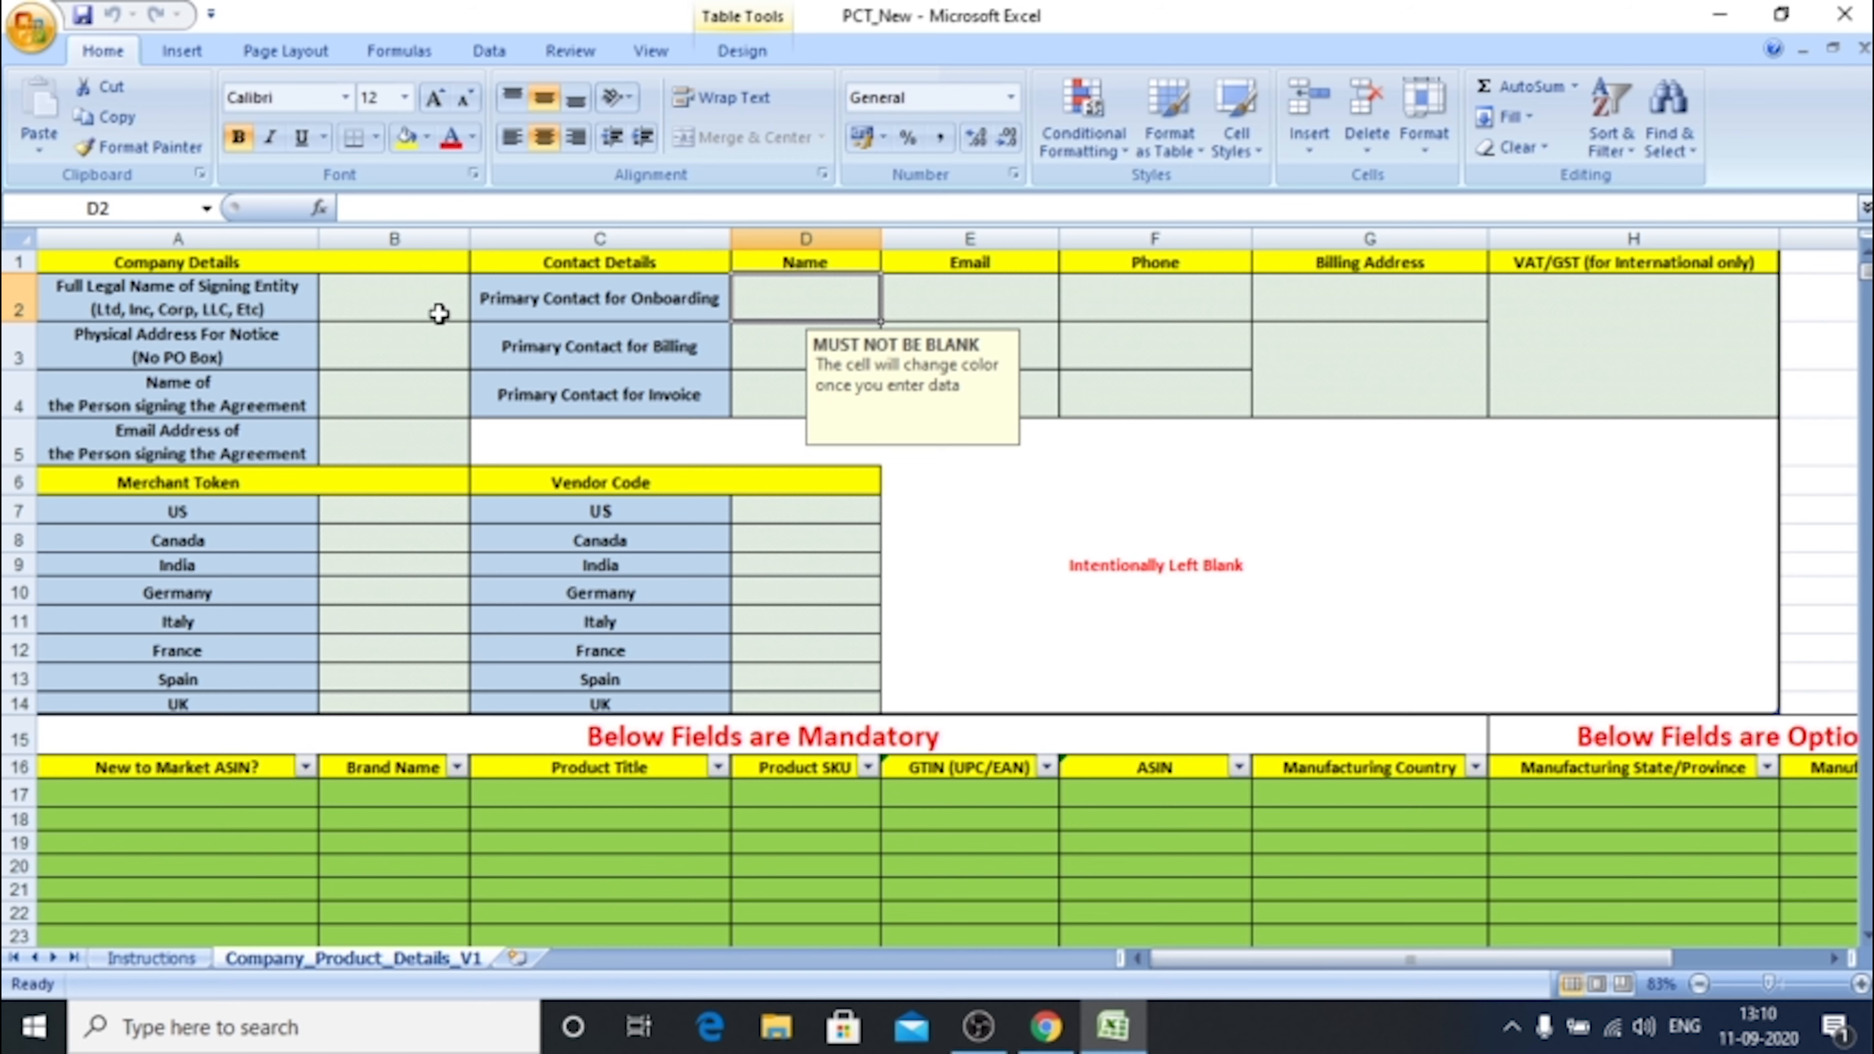
key("Right")
key("Right")
key("Right")
key("Right")
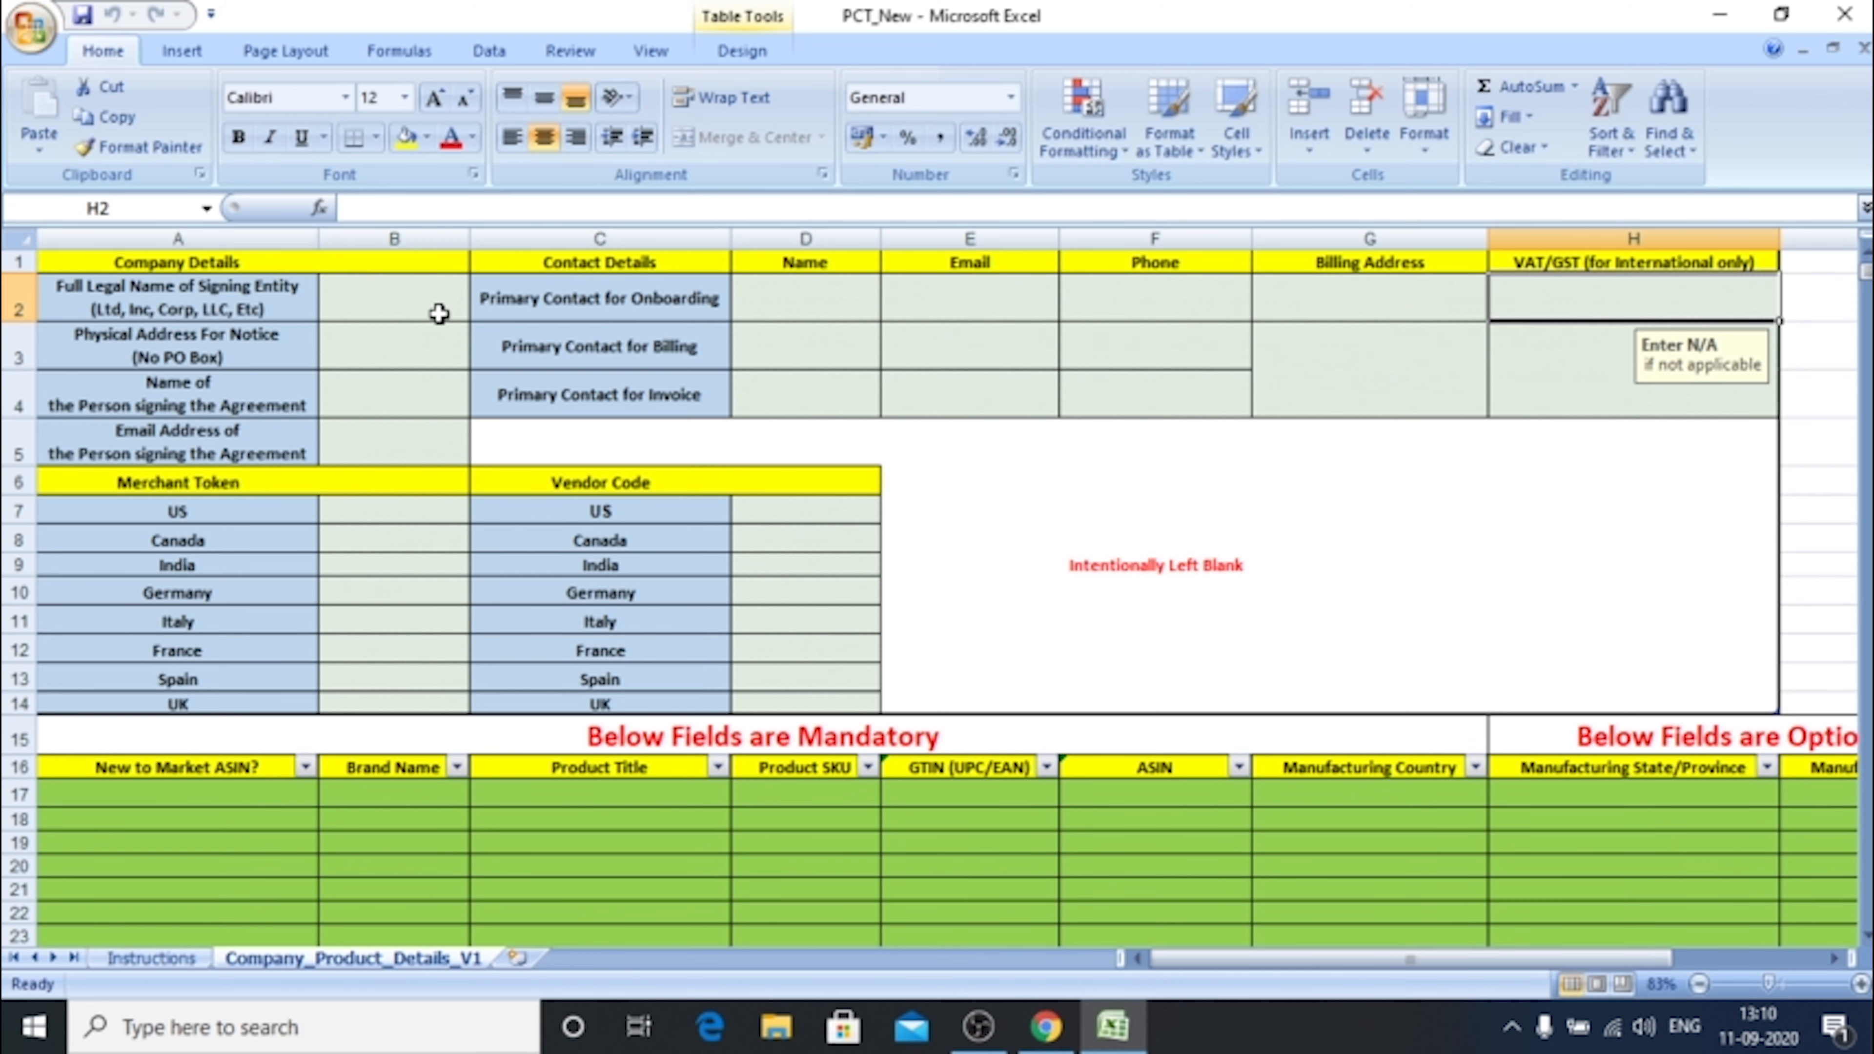
key("Left")
key("Left")
key("Left")
key("Left")
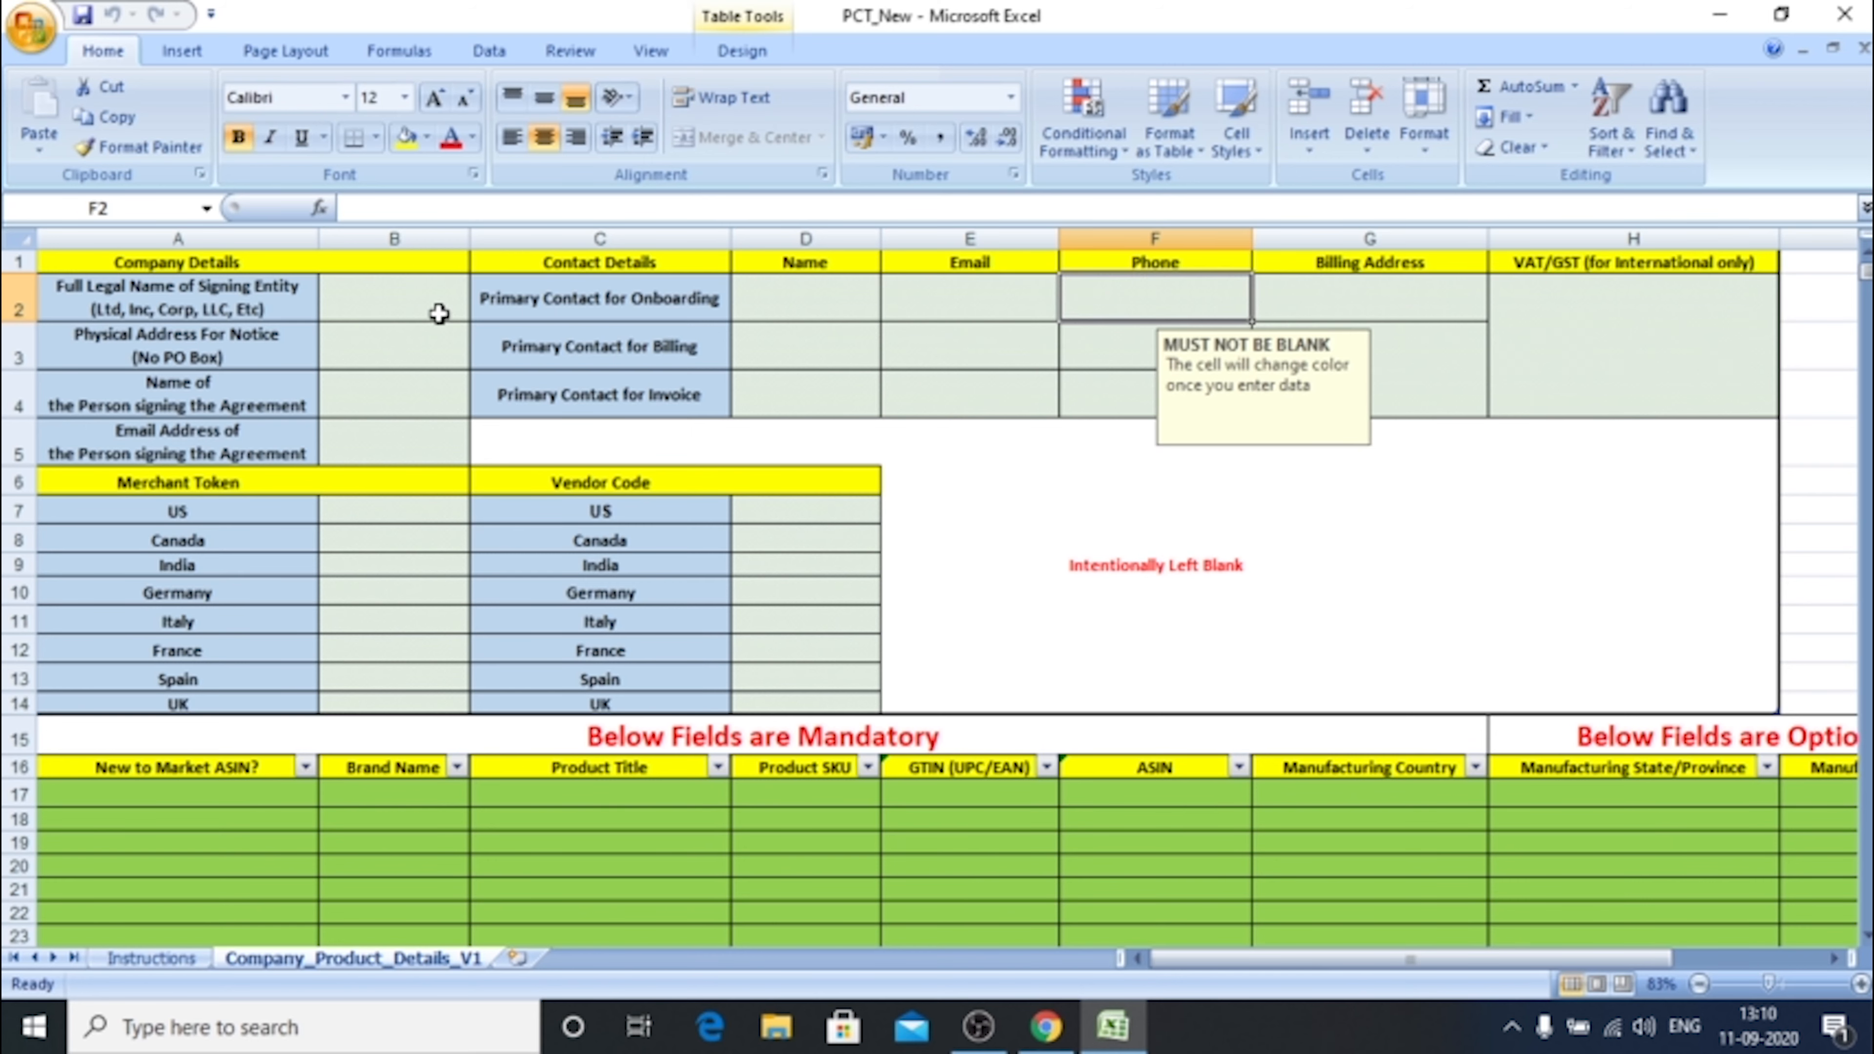
Examine the fields required for the primary billing contact in row 3, from Name across to Billing Address.
key("Down")
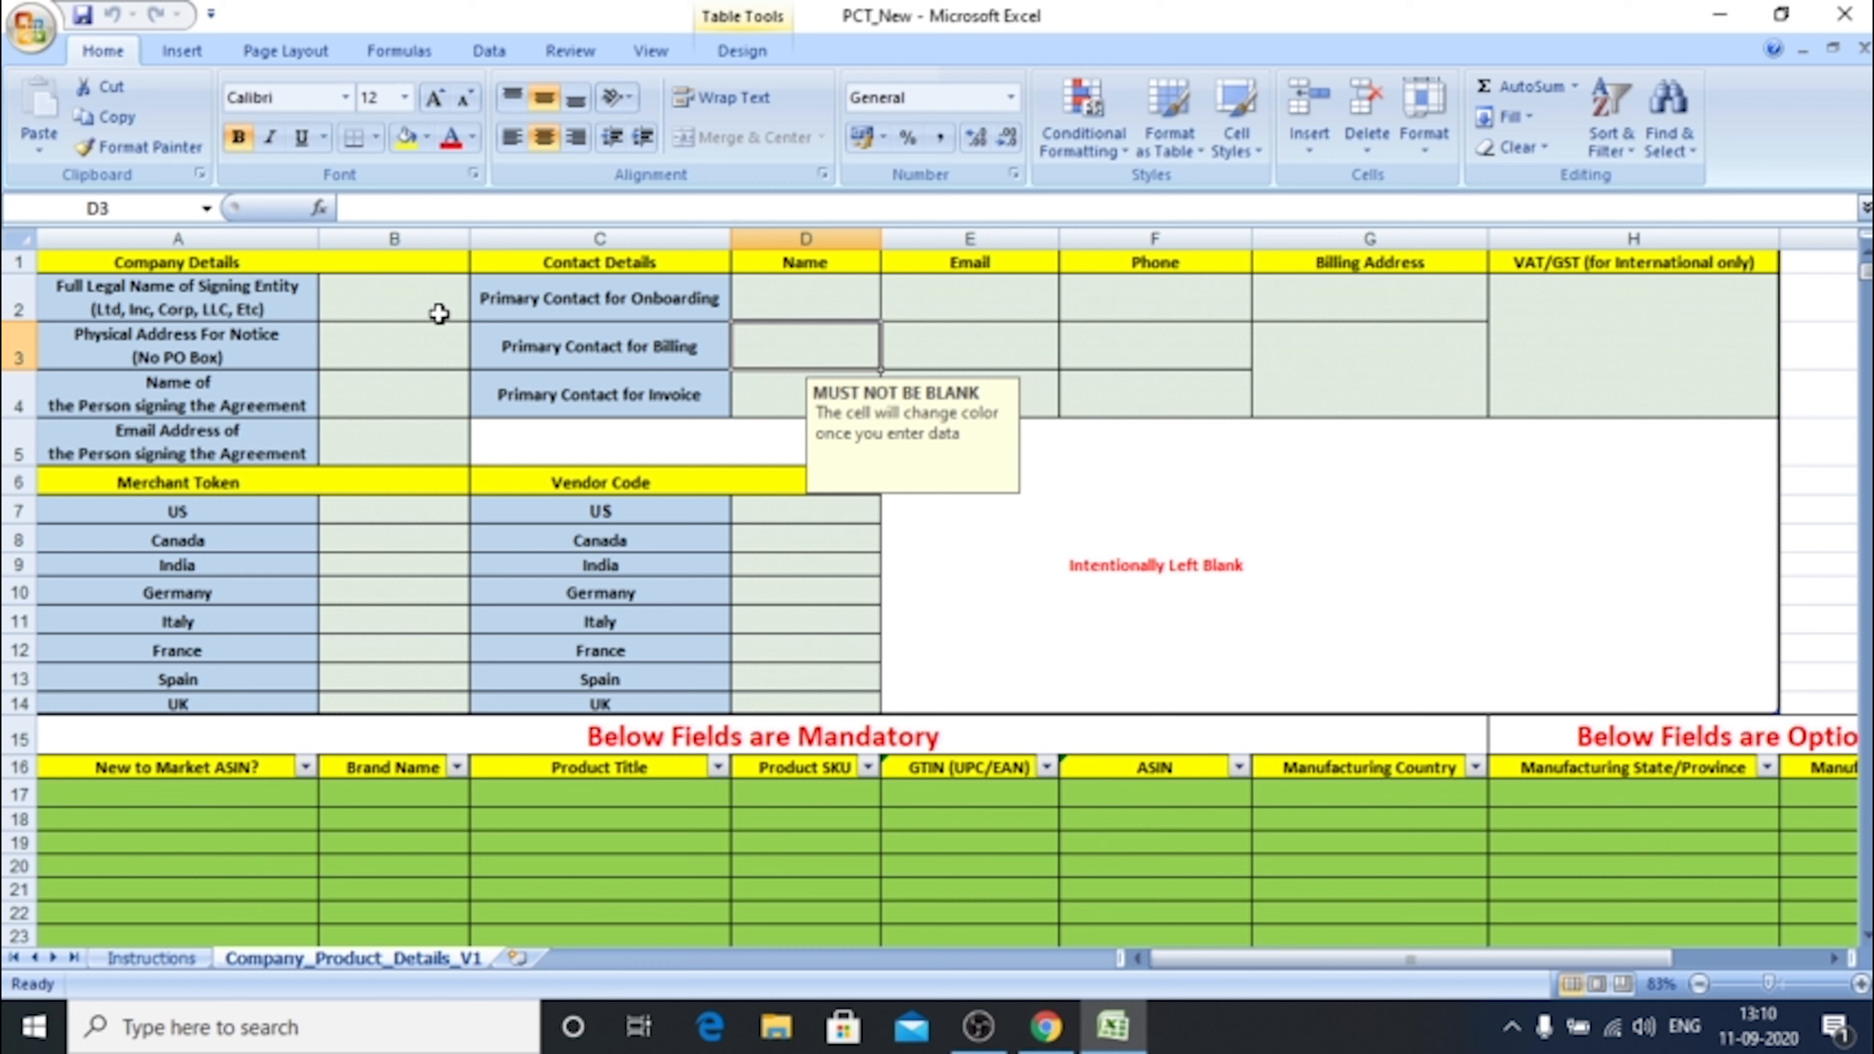
key("Right")
key("Right")
key("Right")
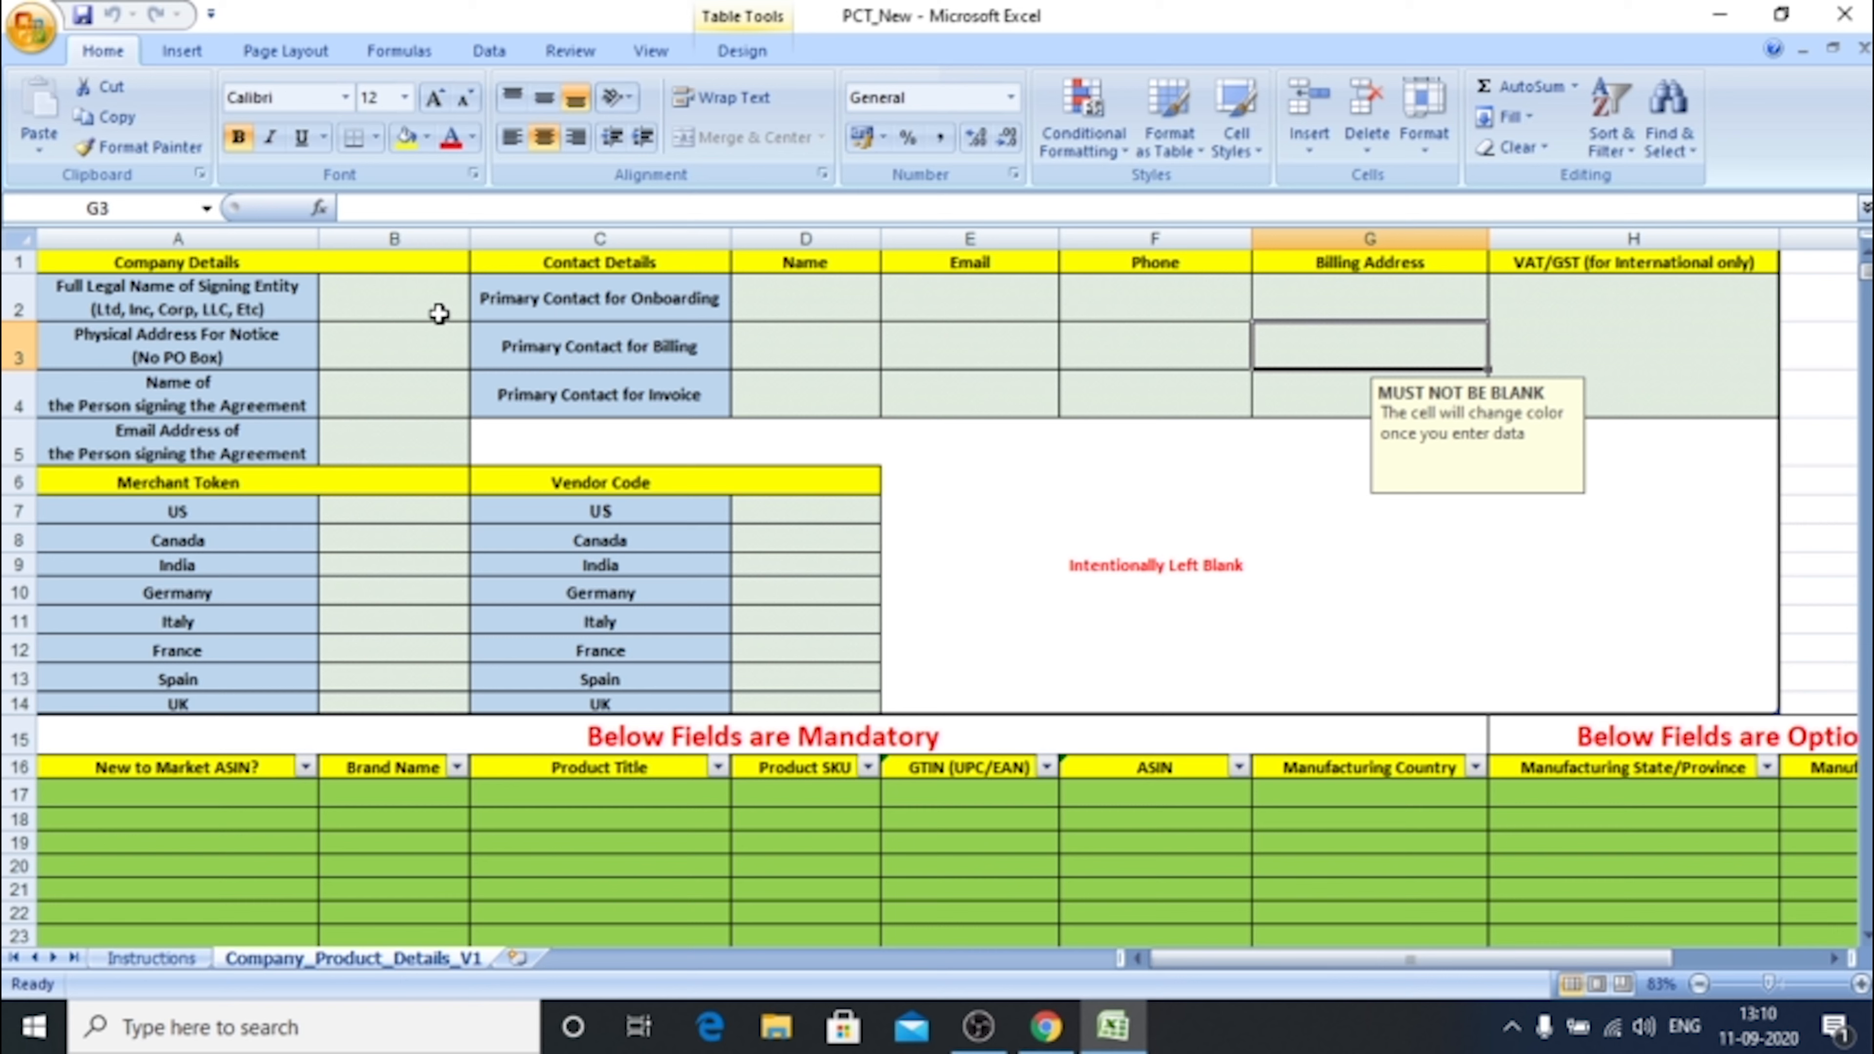
key("Left")
key("Left")
key("Left")
key("Left")
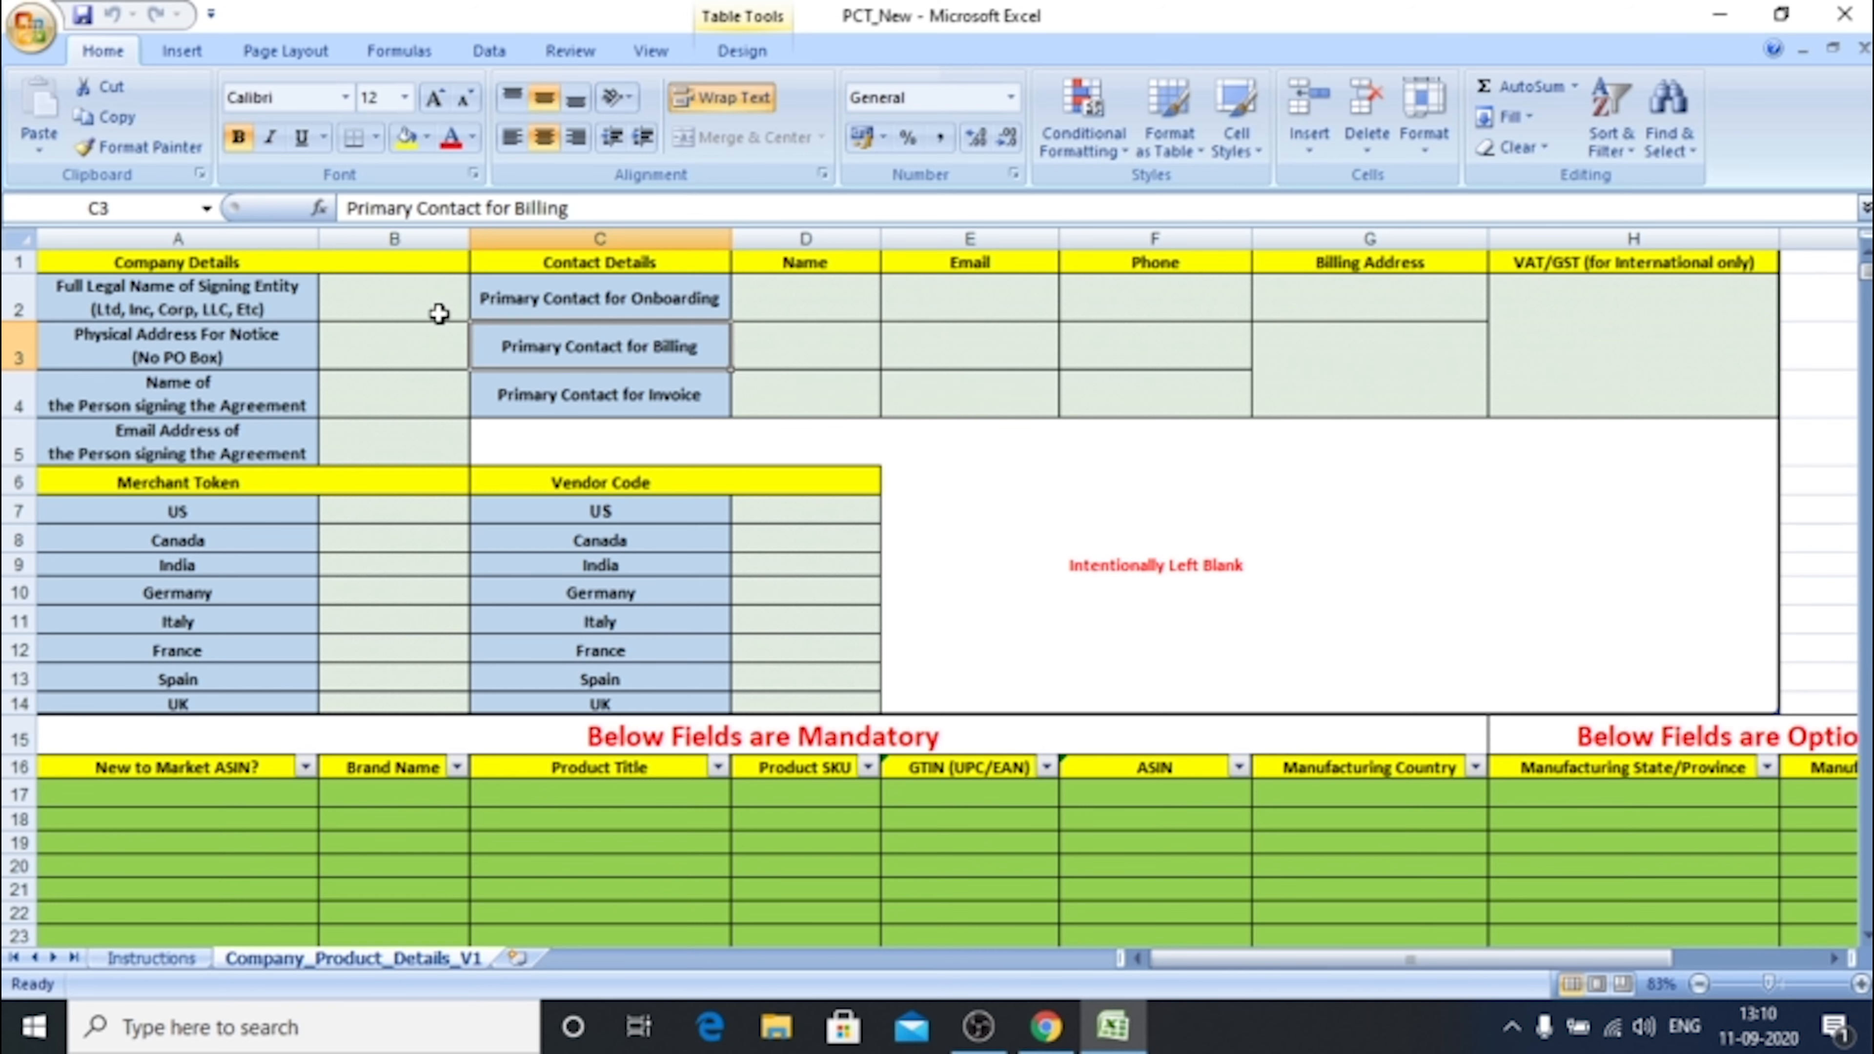
Check the entry hints for Merchant Token and Vendor Code, ending on India's merchant token cell B9.
key("Down")
key("Down")
key("Left")
key("Left")
key("Down")
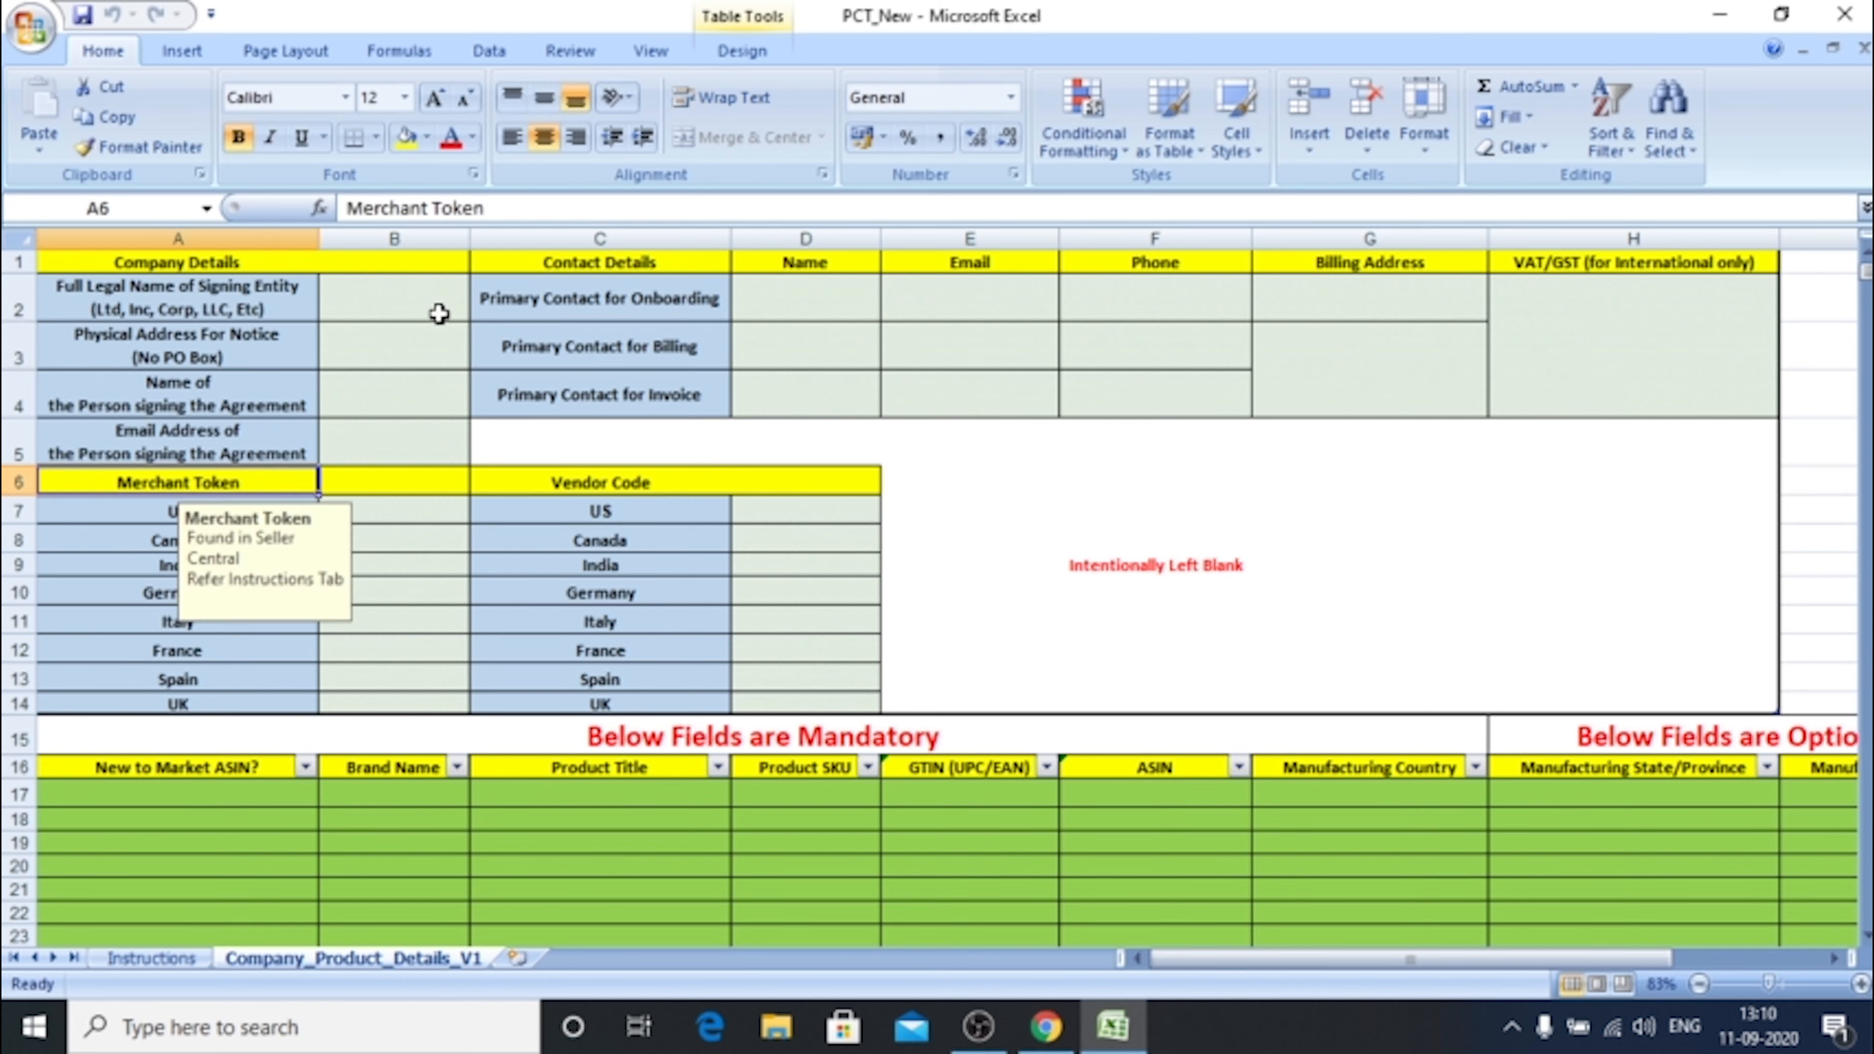
key("Right")
key("Right")
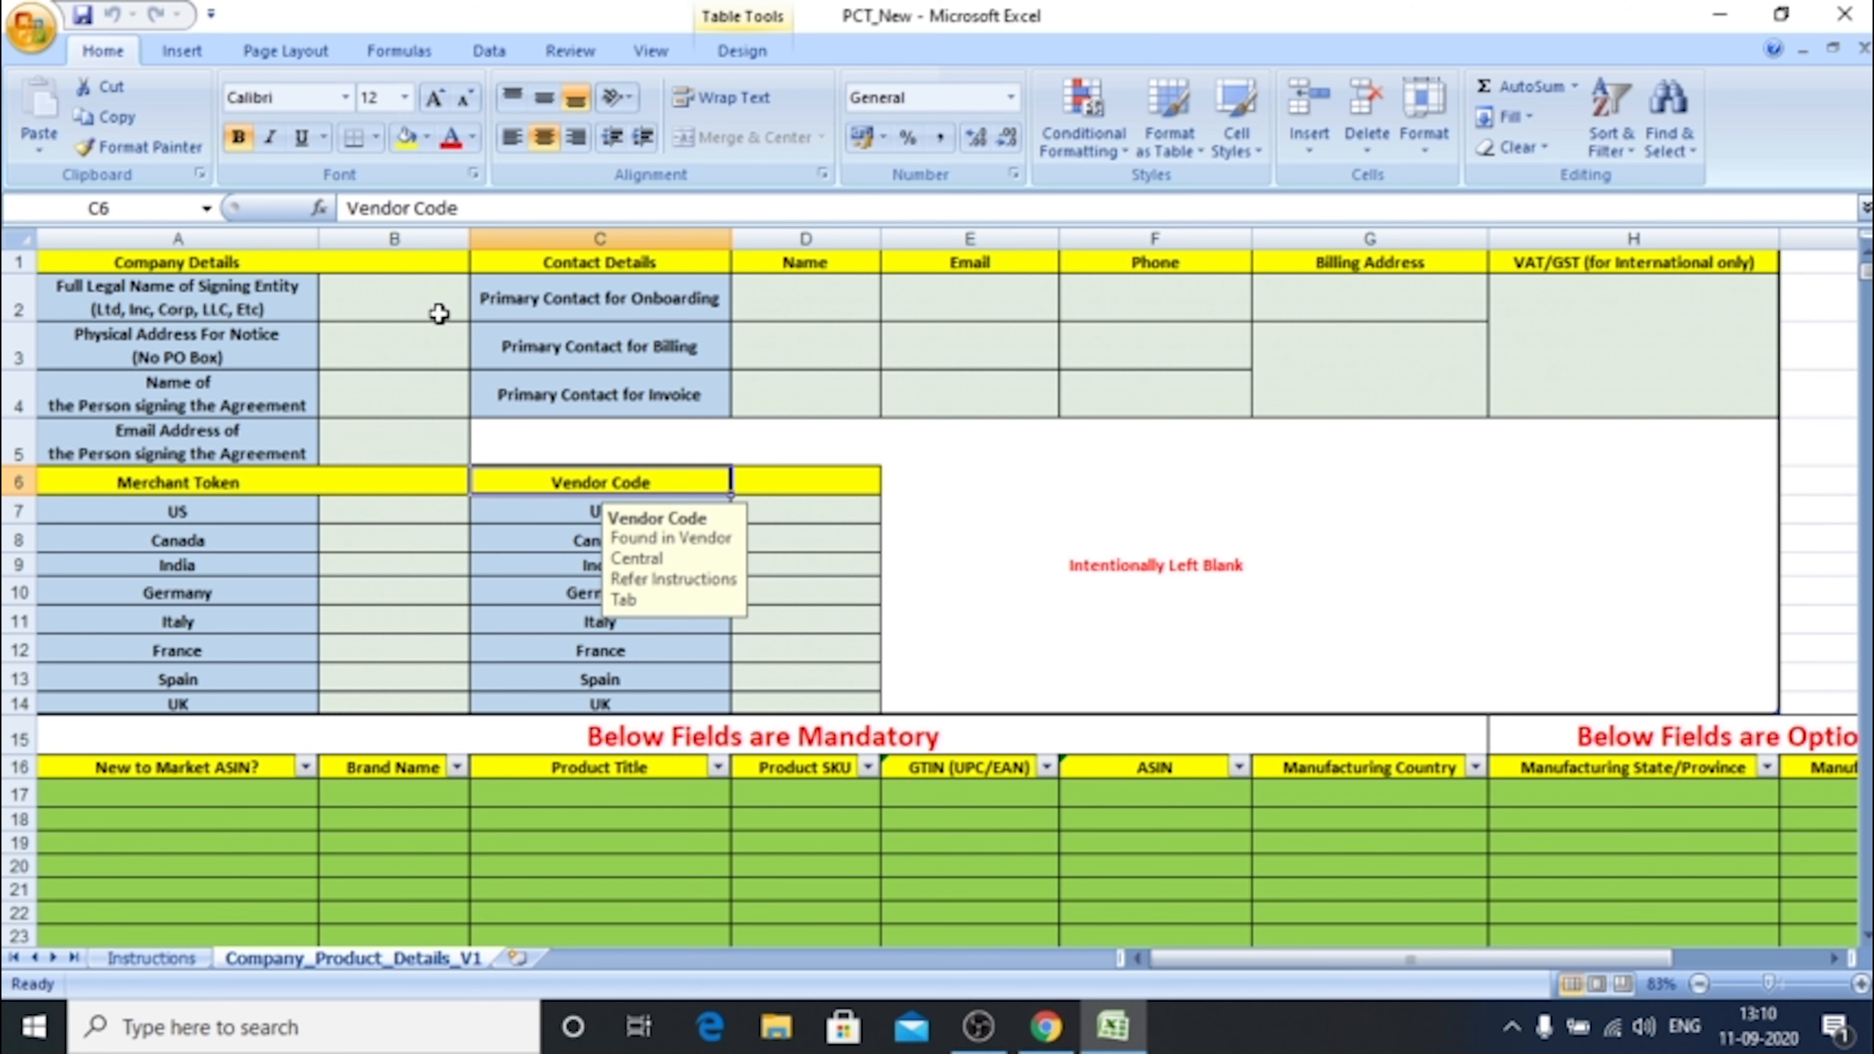
key("Left")
key("Down")
key("Down")
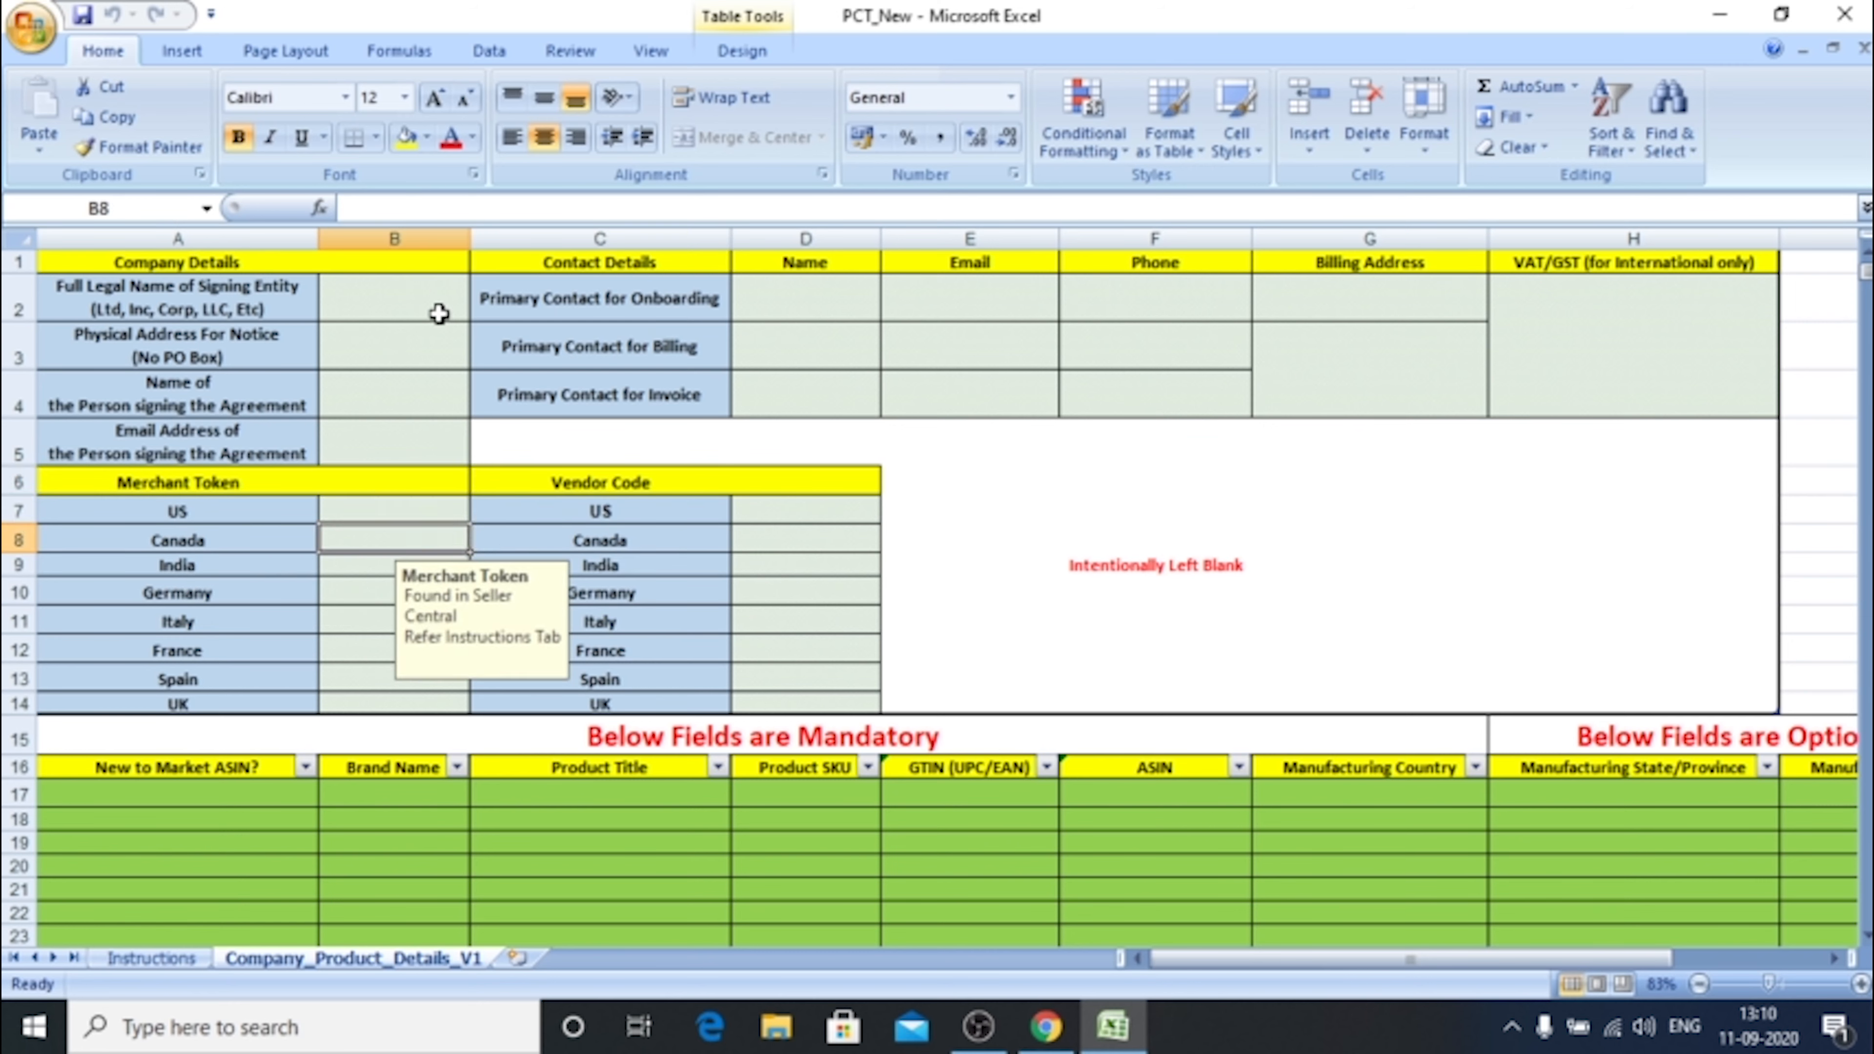
key("Down")
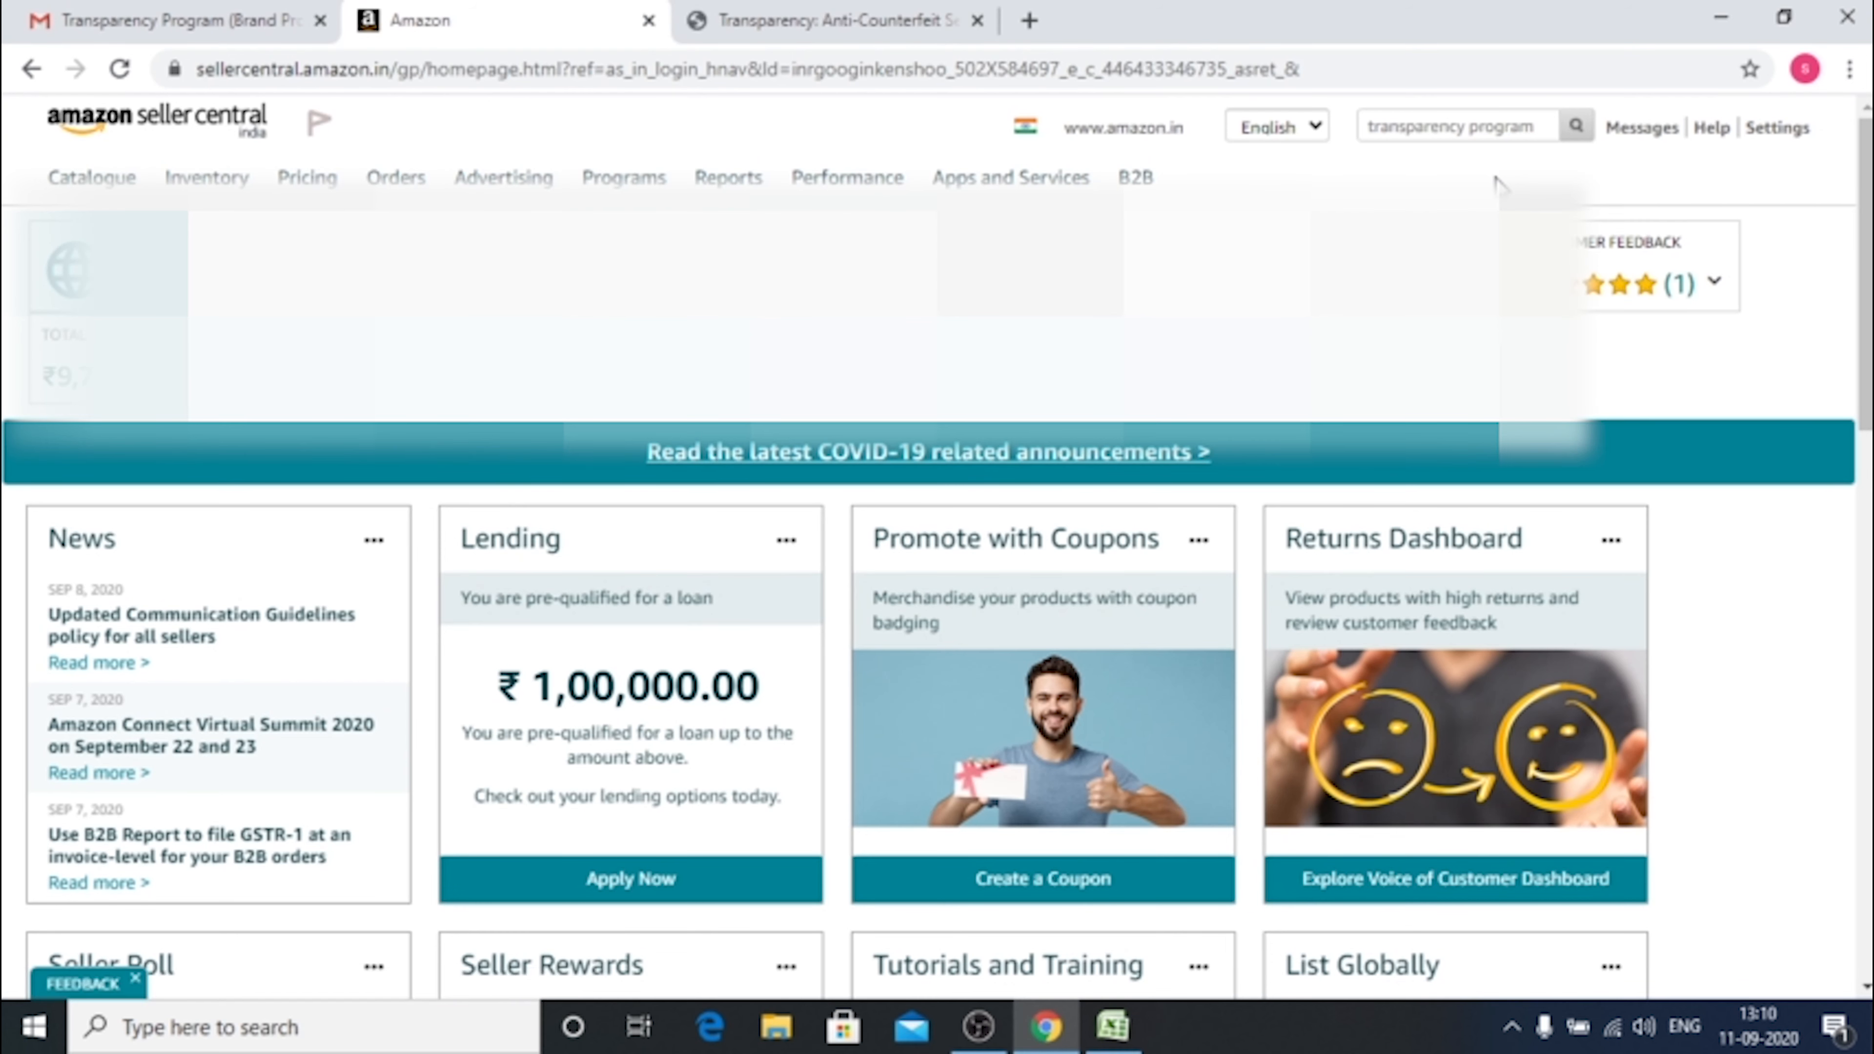
Look up the merchant token under Account Info in Seller Central and return to the PCT_New workbook in Excel.
mouse_move(1790, 139)
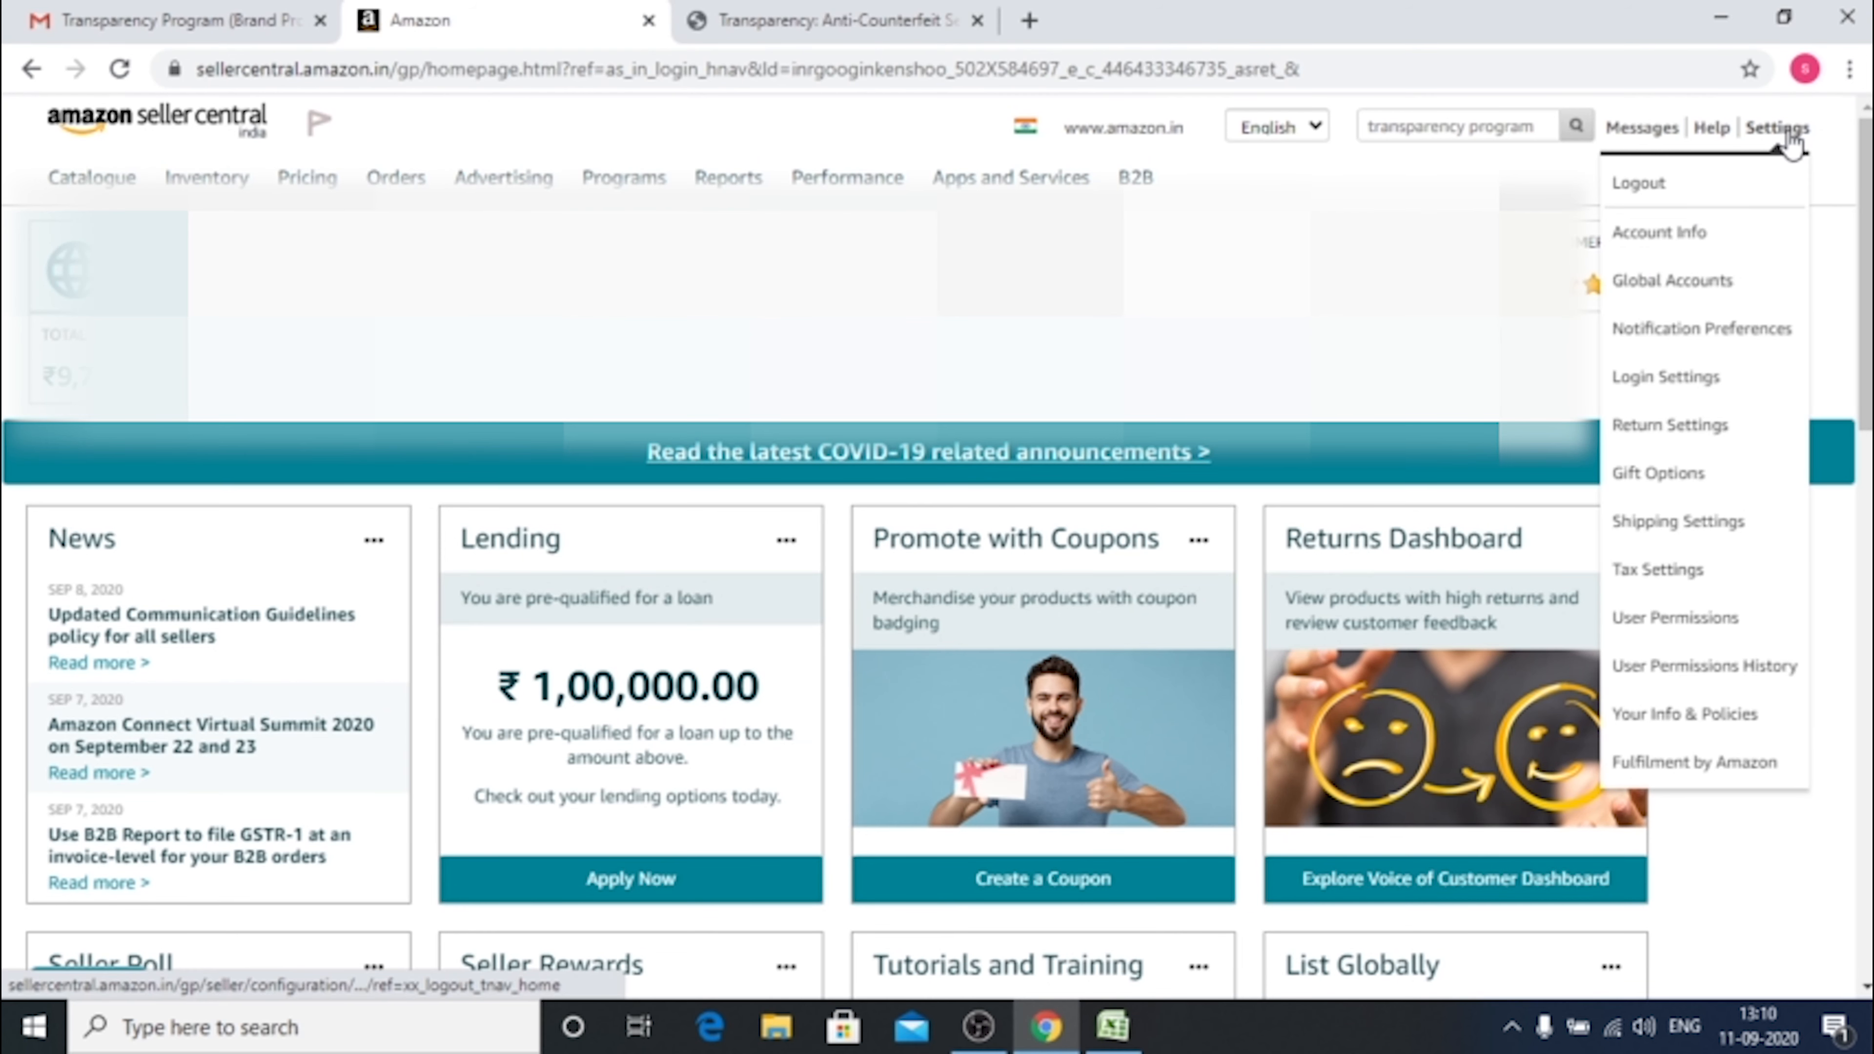
left_click(1688, 251)
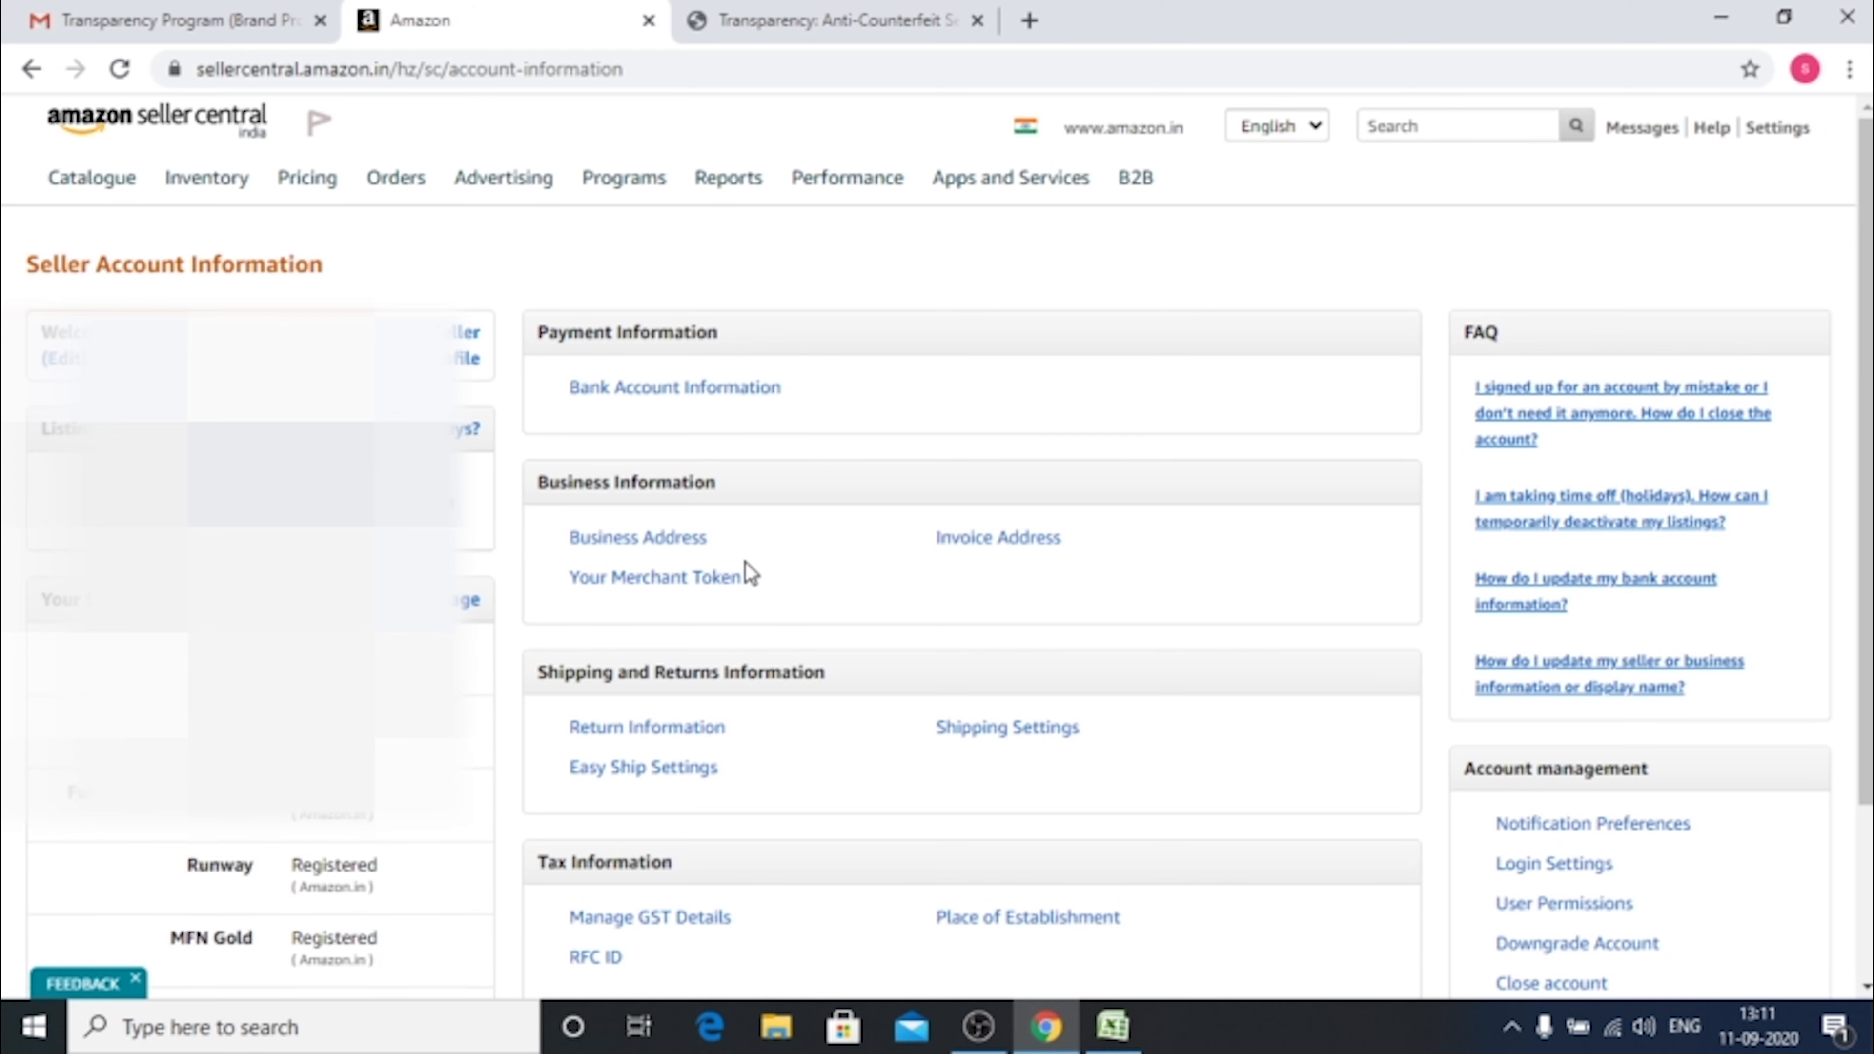
left_click(654, 579)
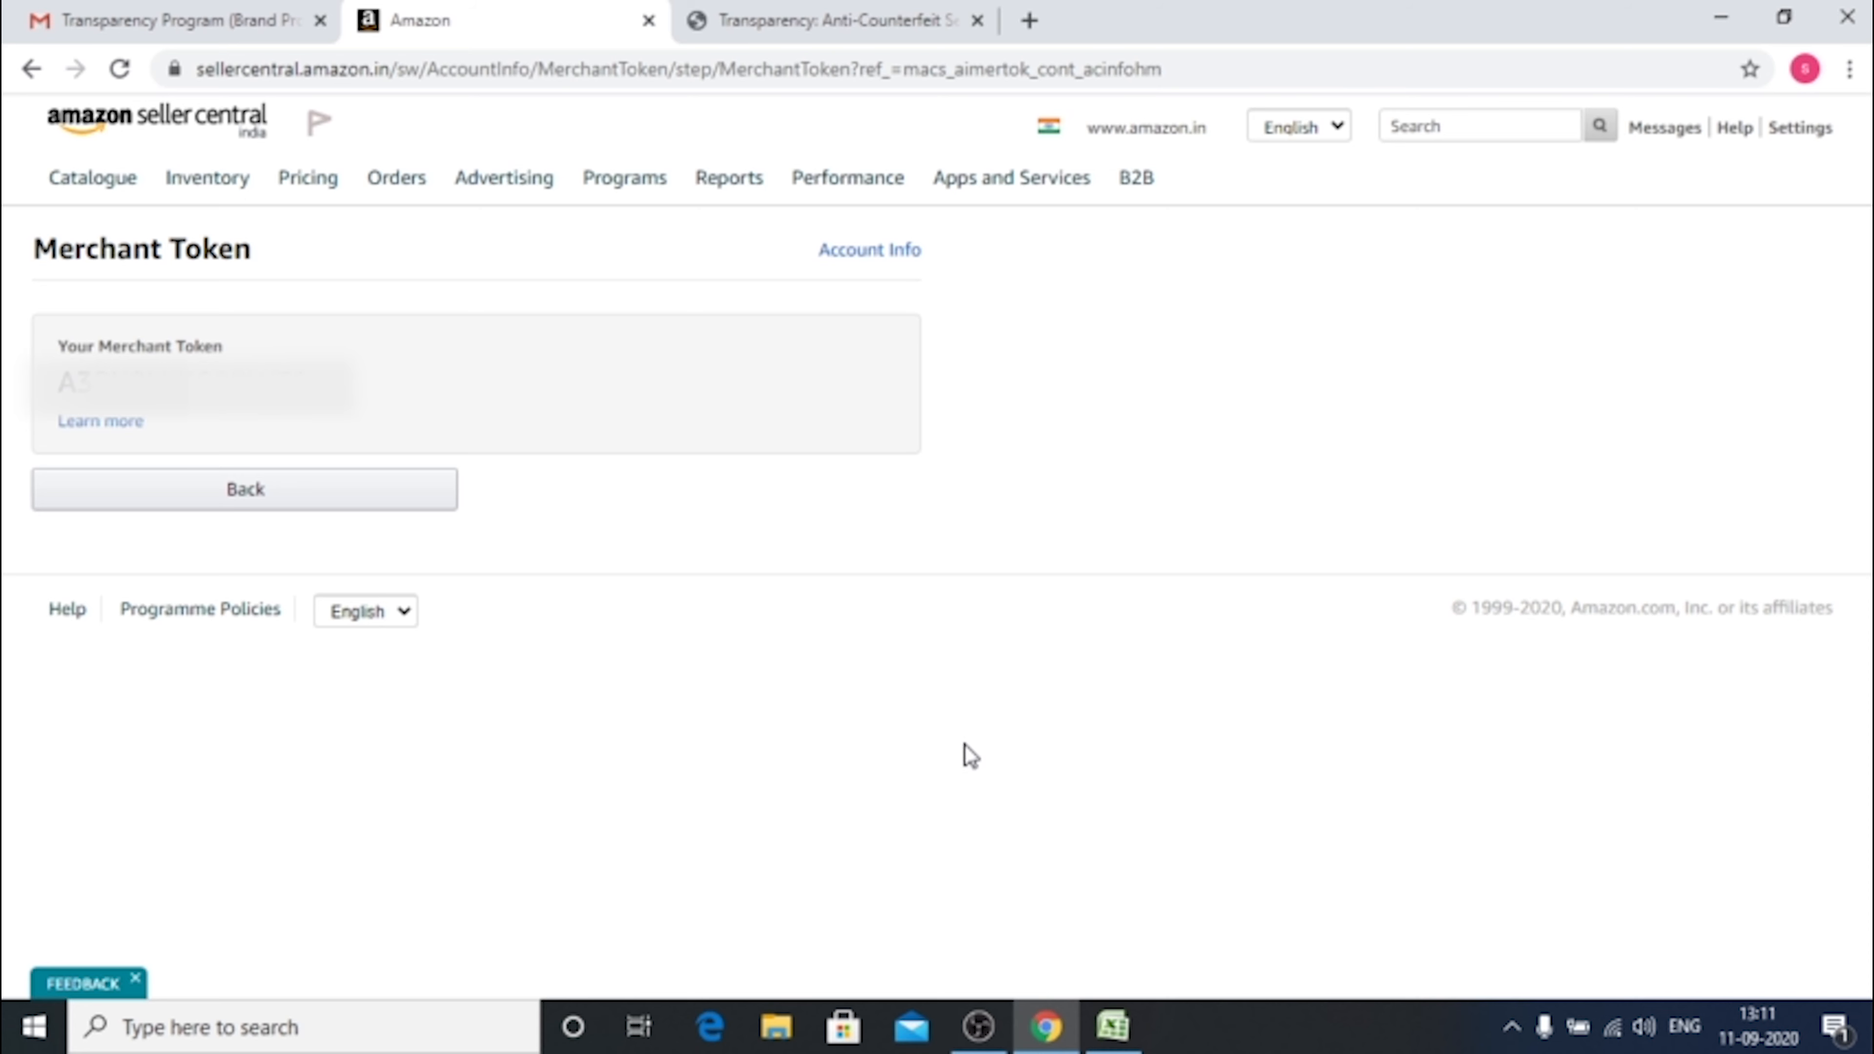
left_click(1113, 1026)
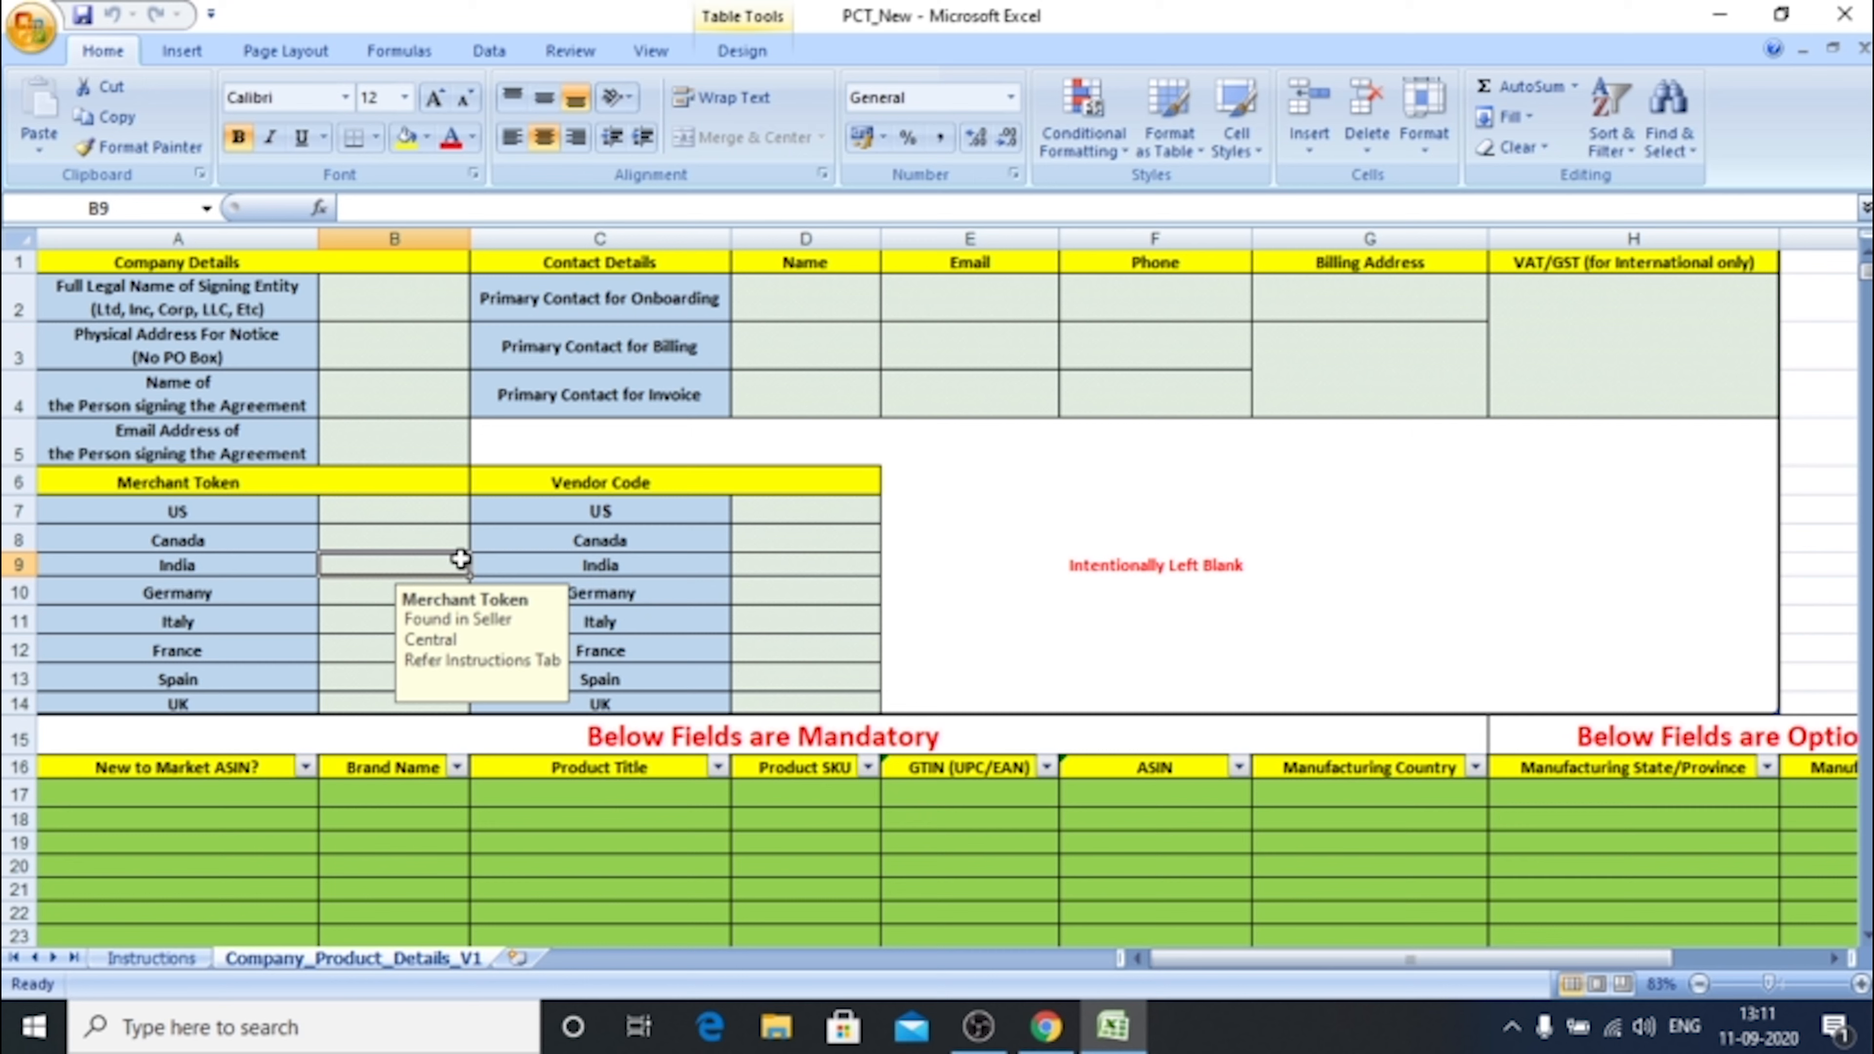
Check the entry hints for India's vendor code and row 17's mandatory product fields, from New to Market ASIN? across to Manufacturing Country.
left_click(765, 568)
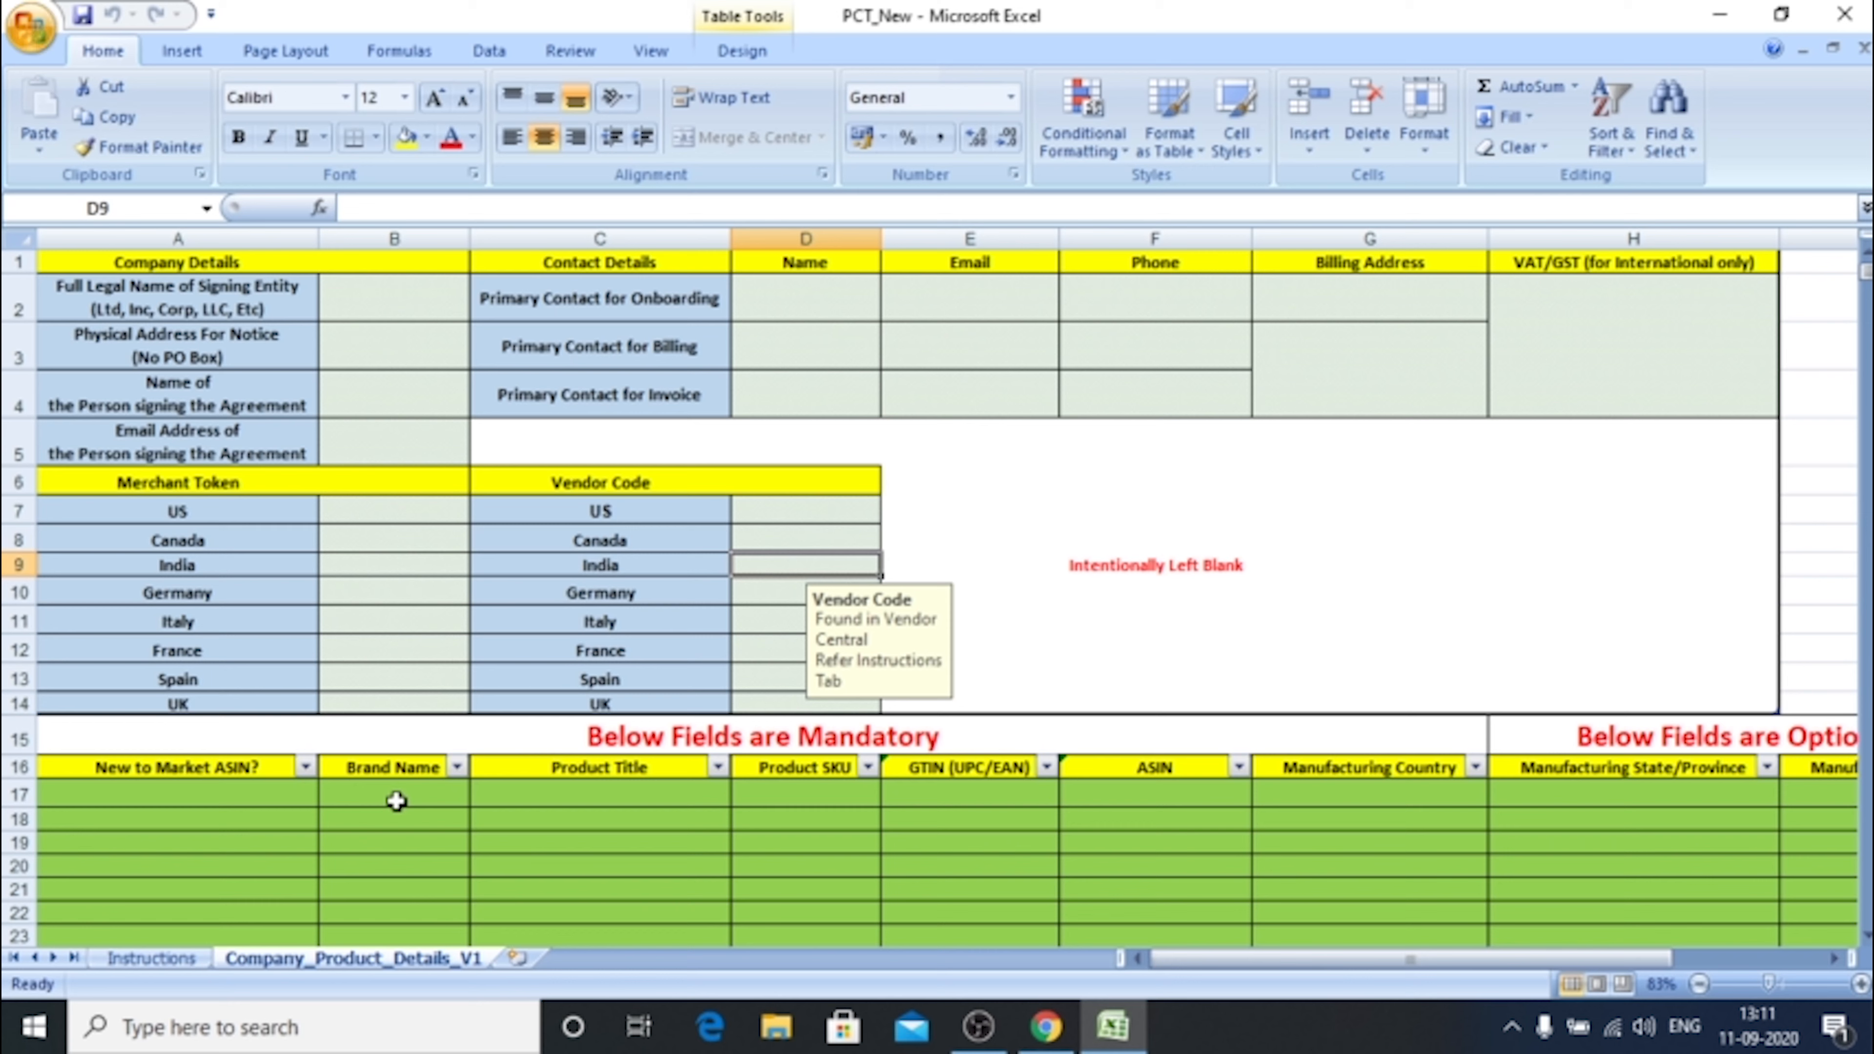
left_click(272, 806)
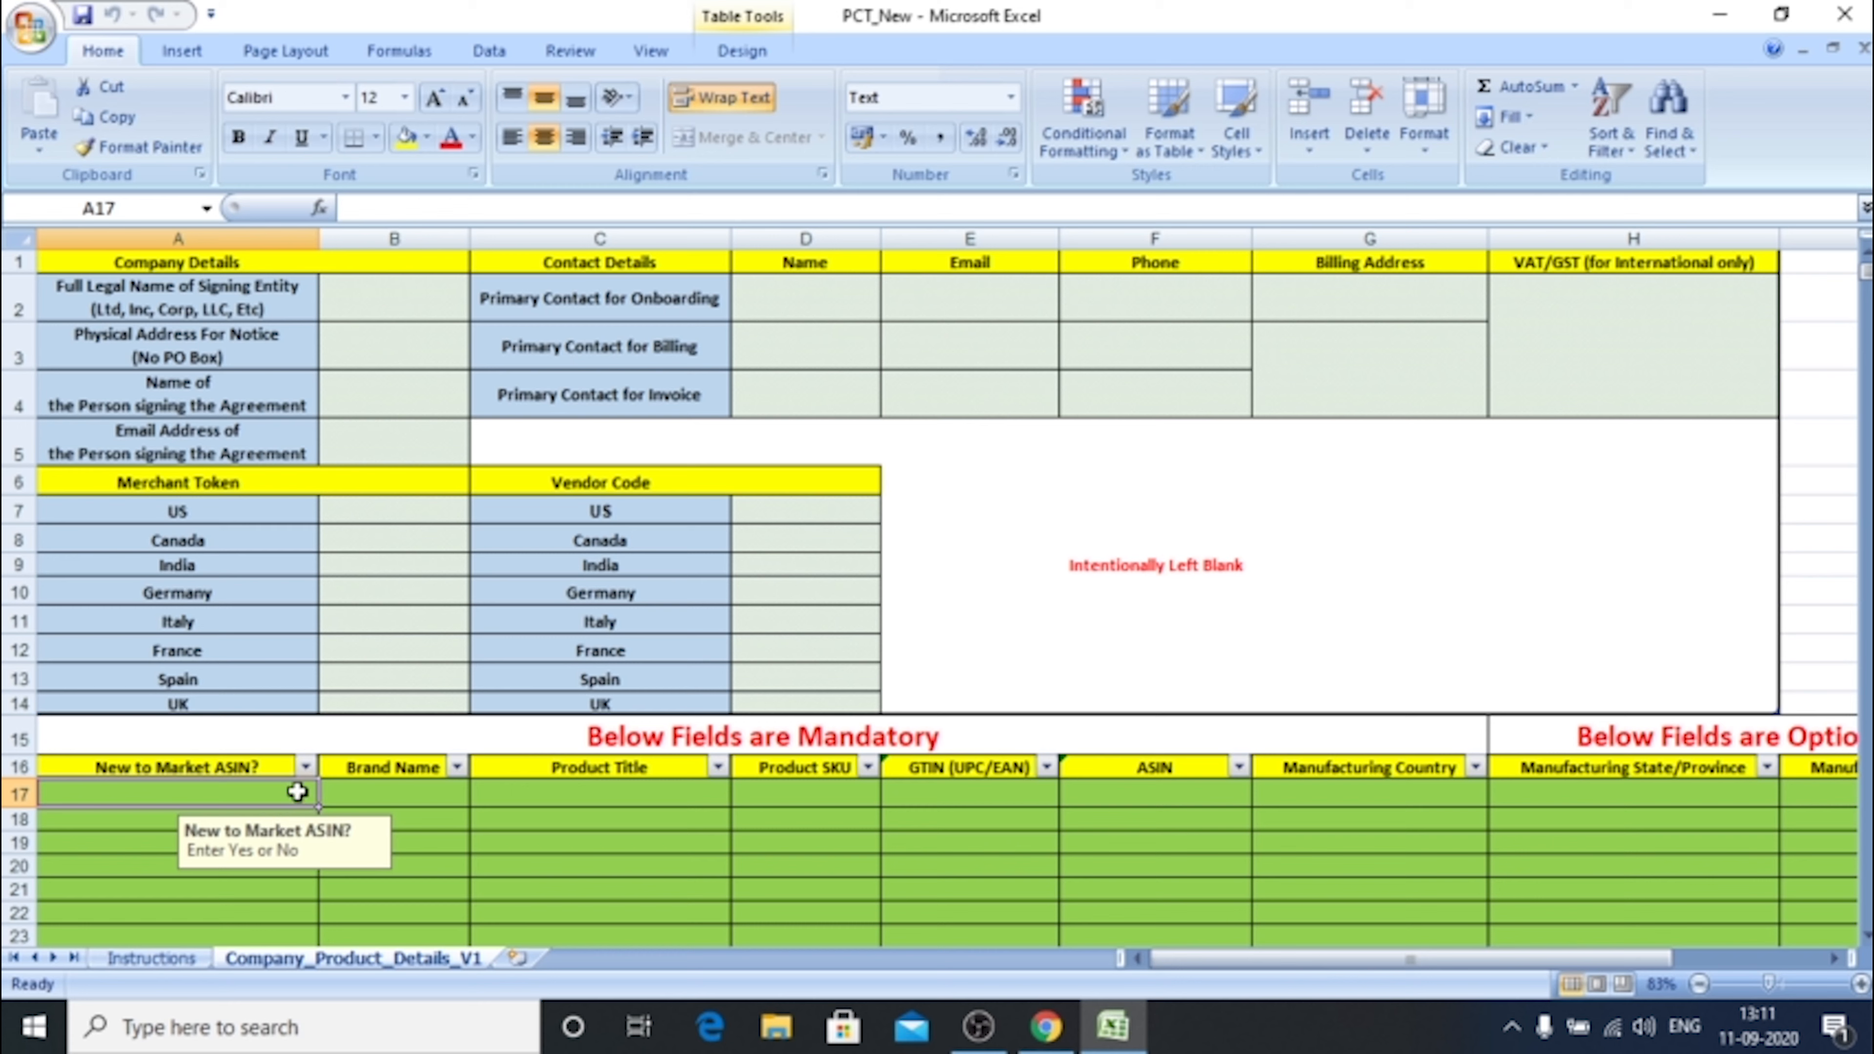
left_click(376, 788)
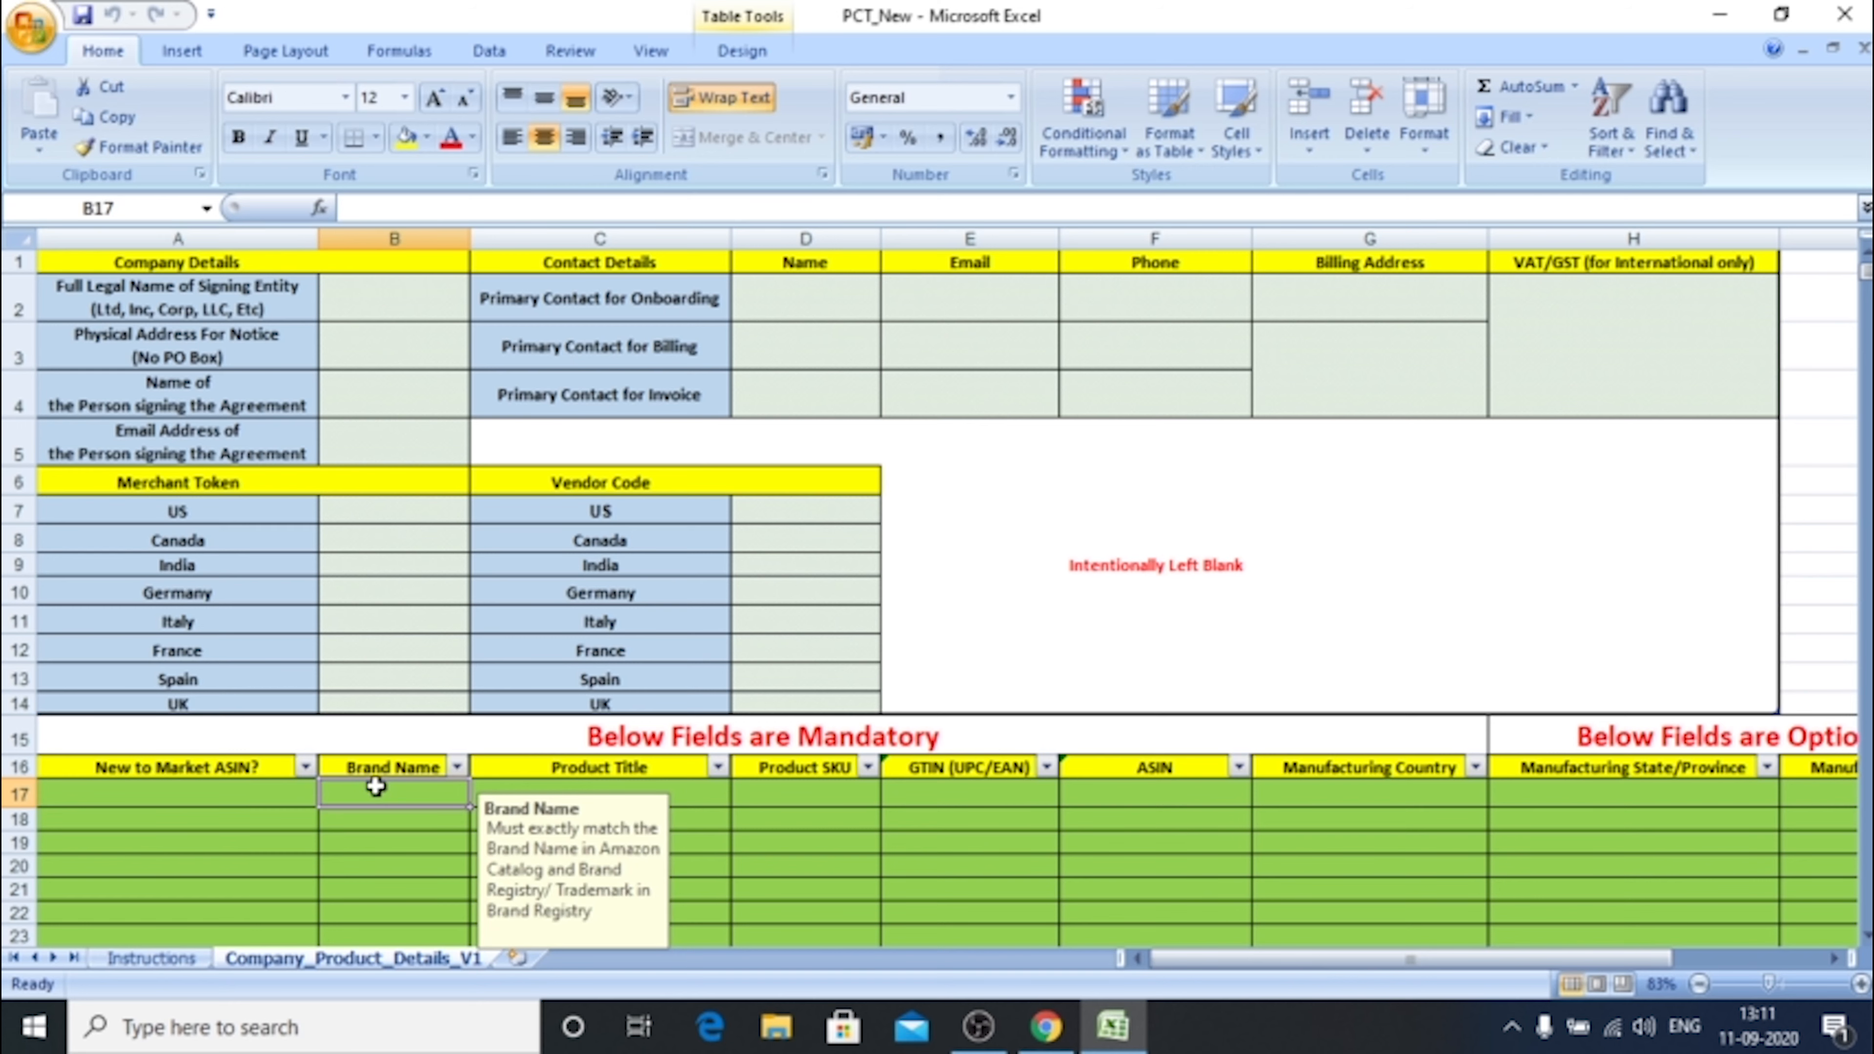
left_click(559, 792)
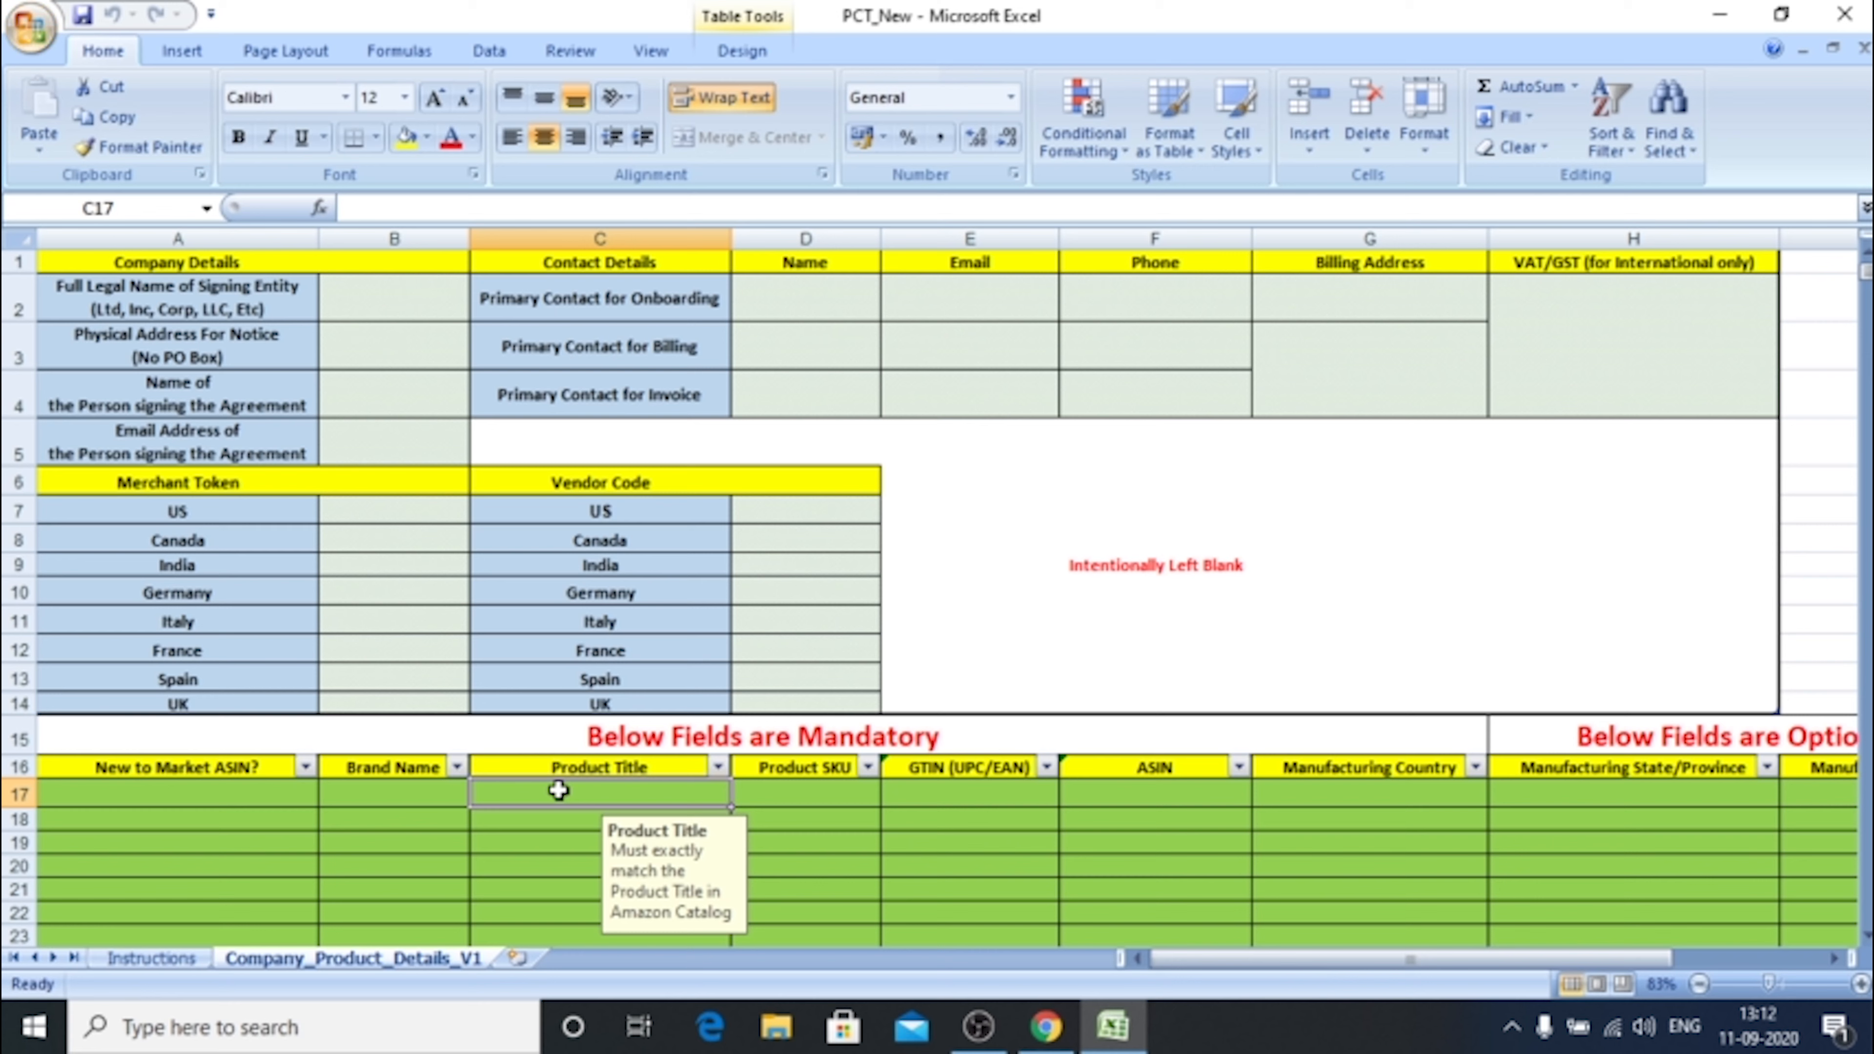
left_click(784, 789)
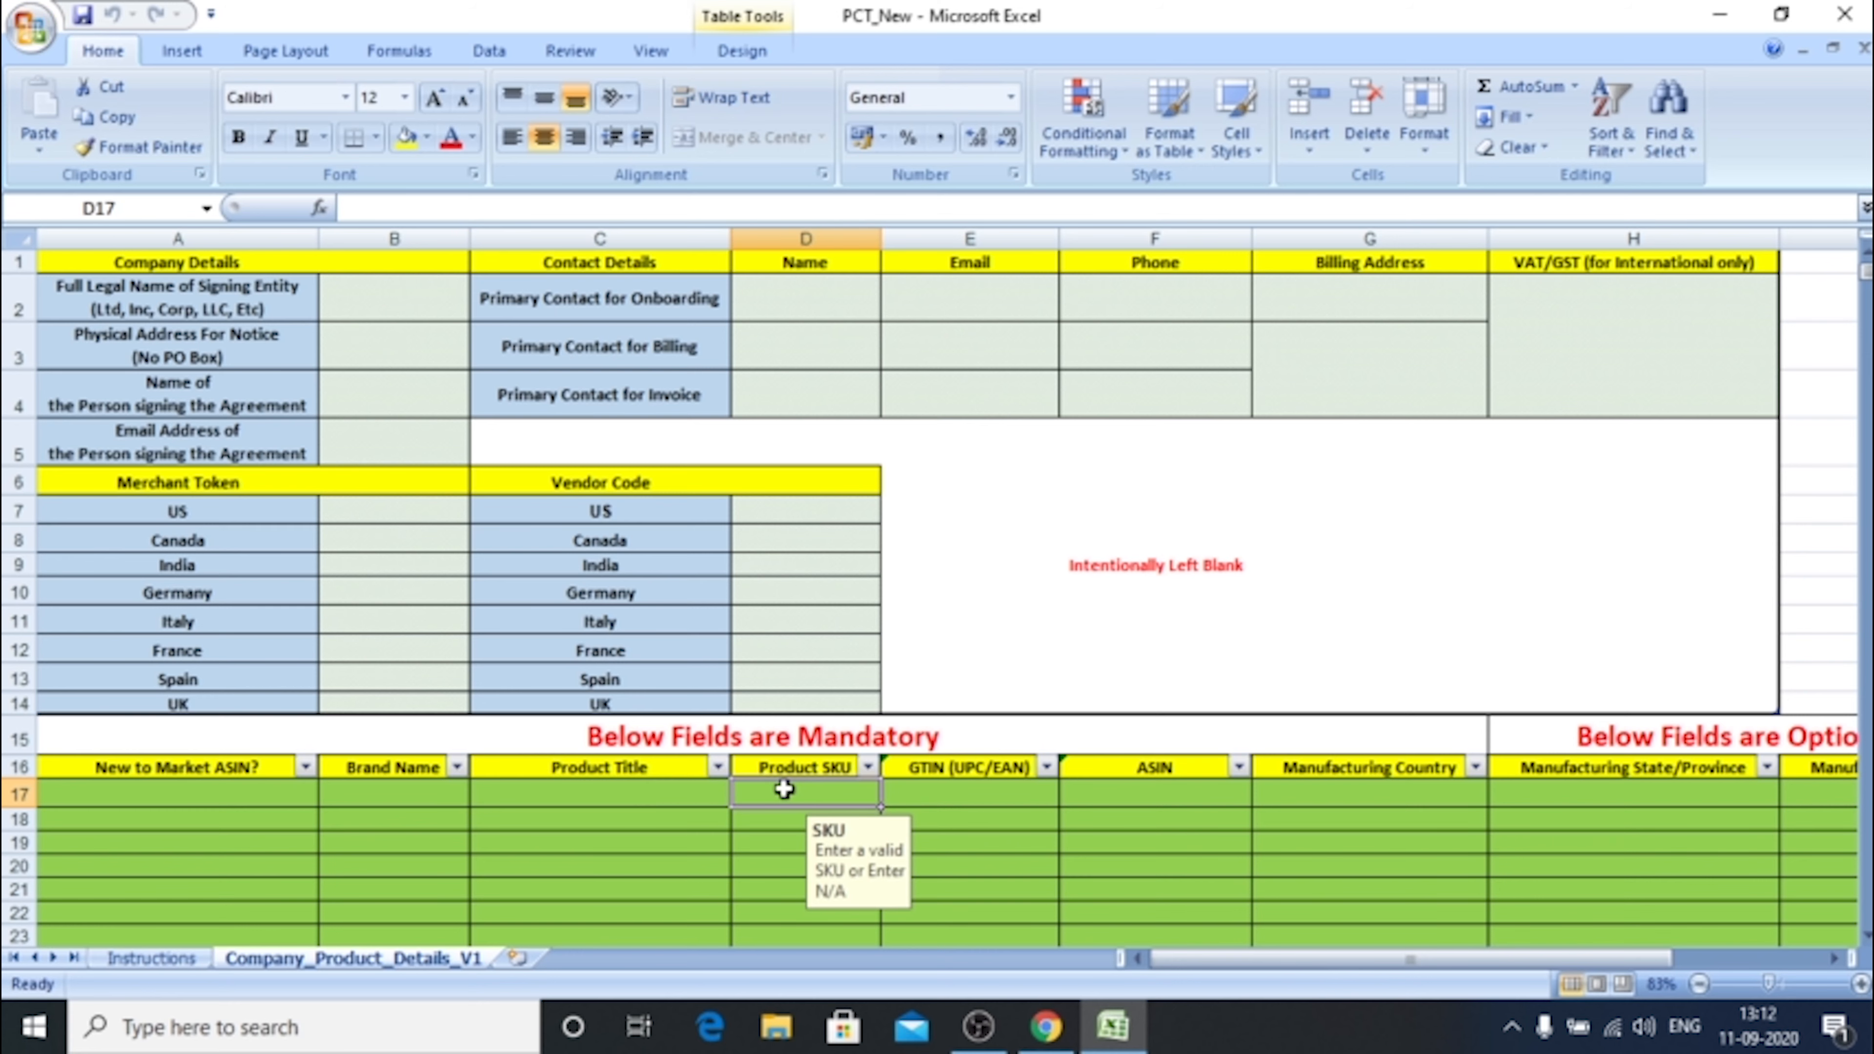
left_click(943, 795)
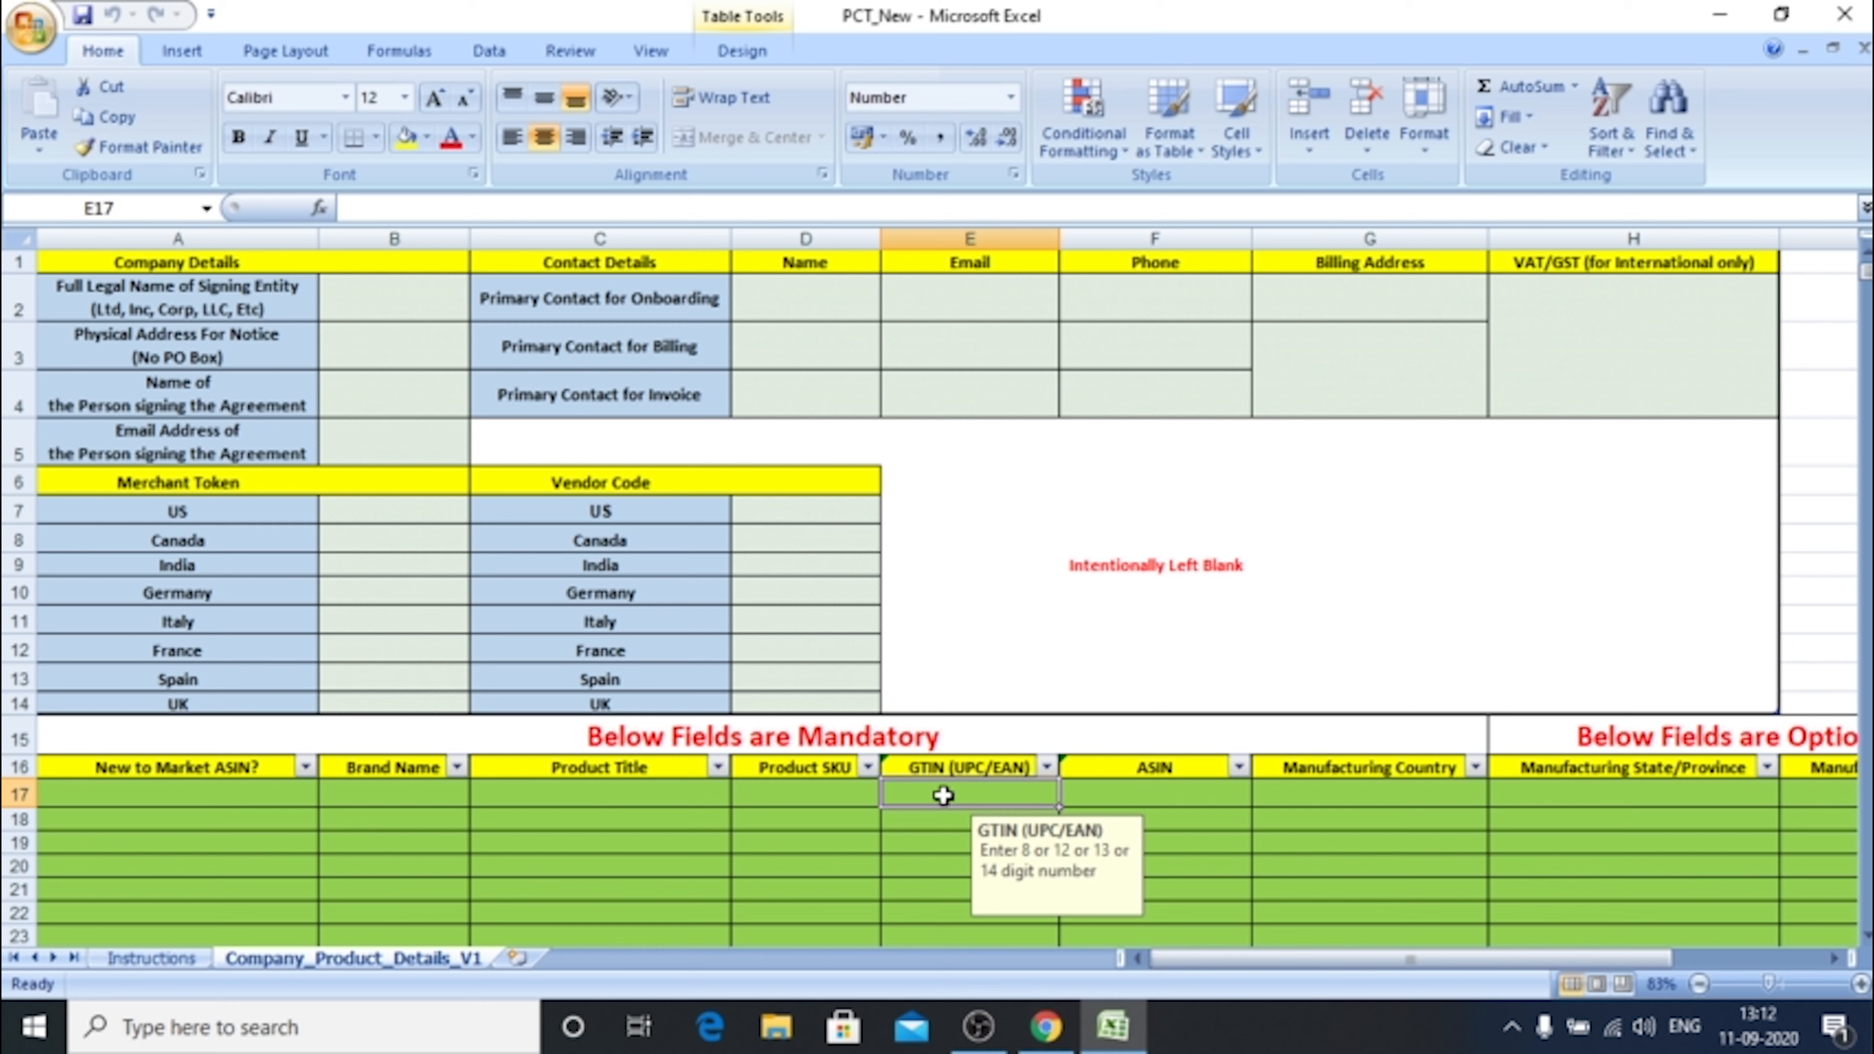
key("Tab")
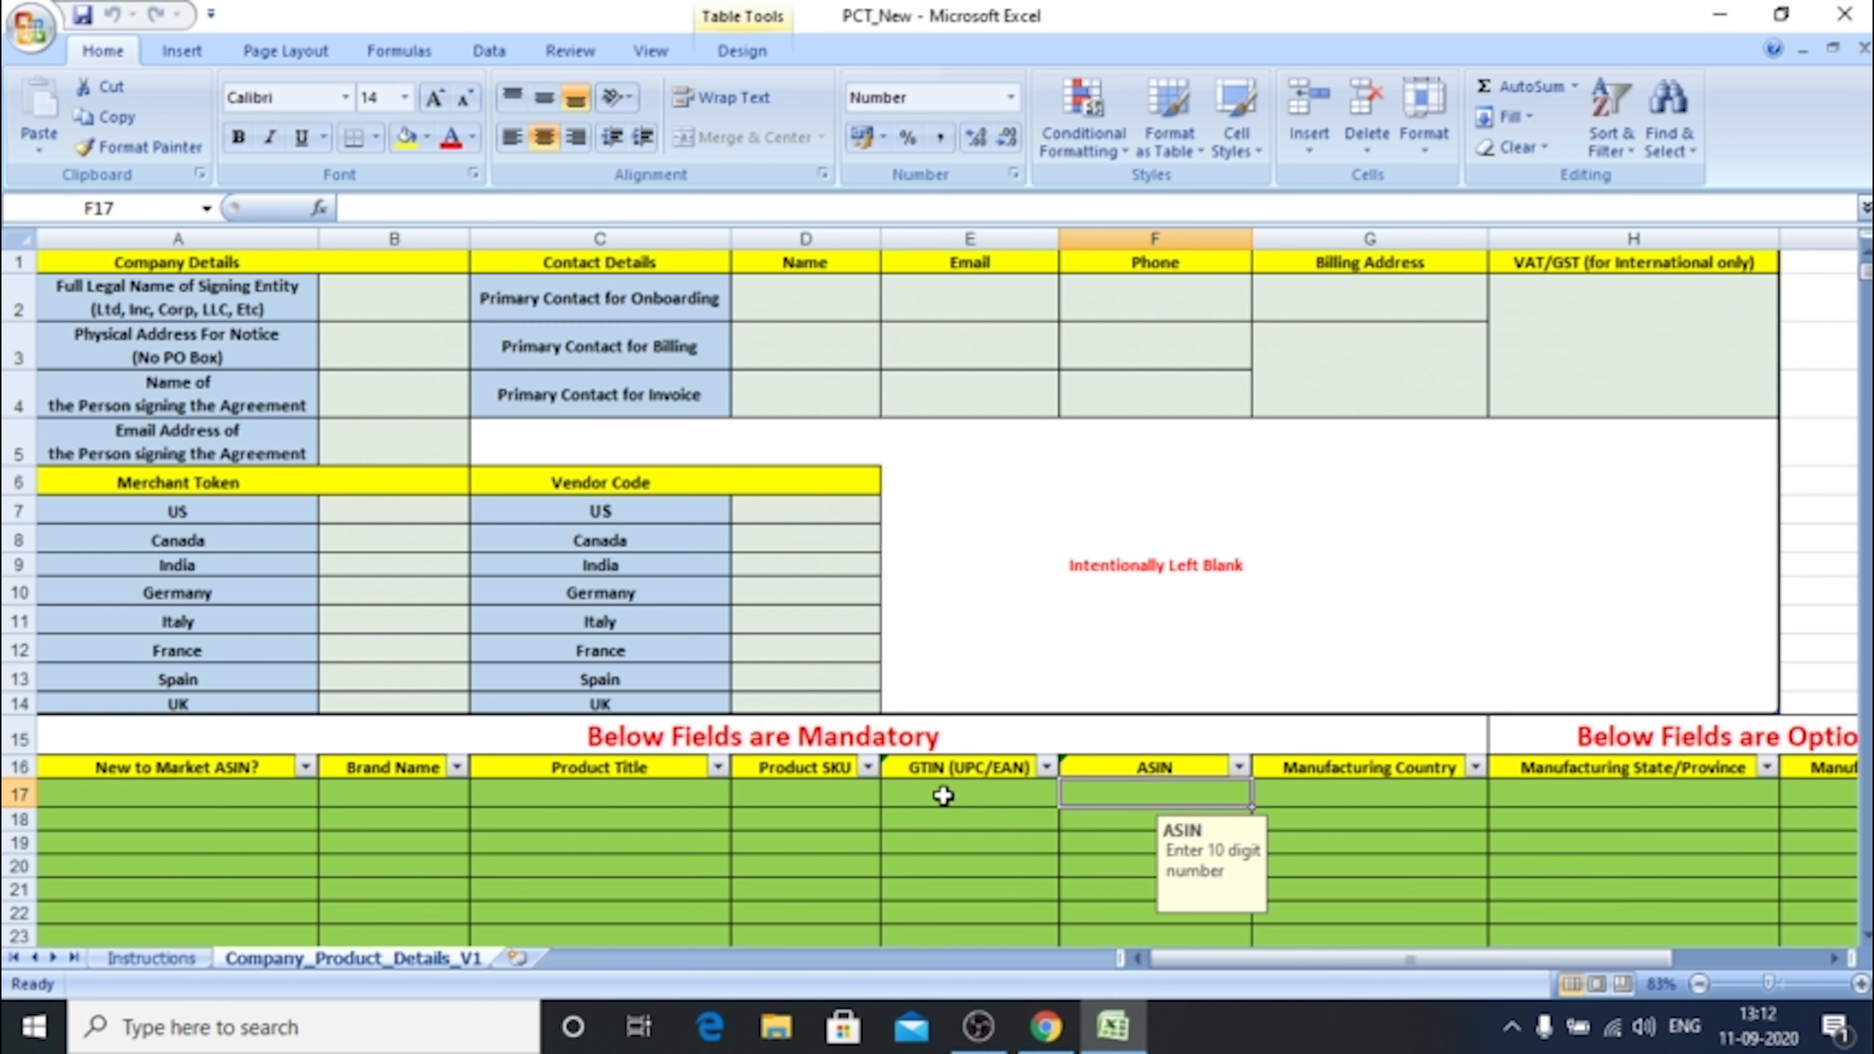
key("Tab")
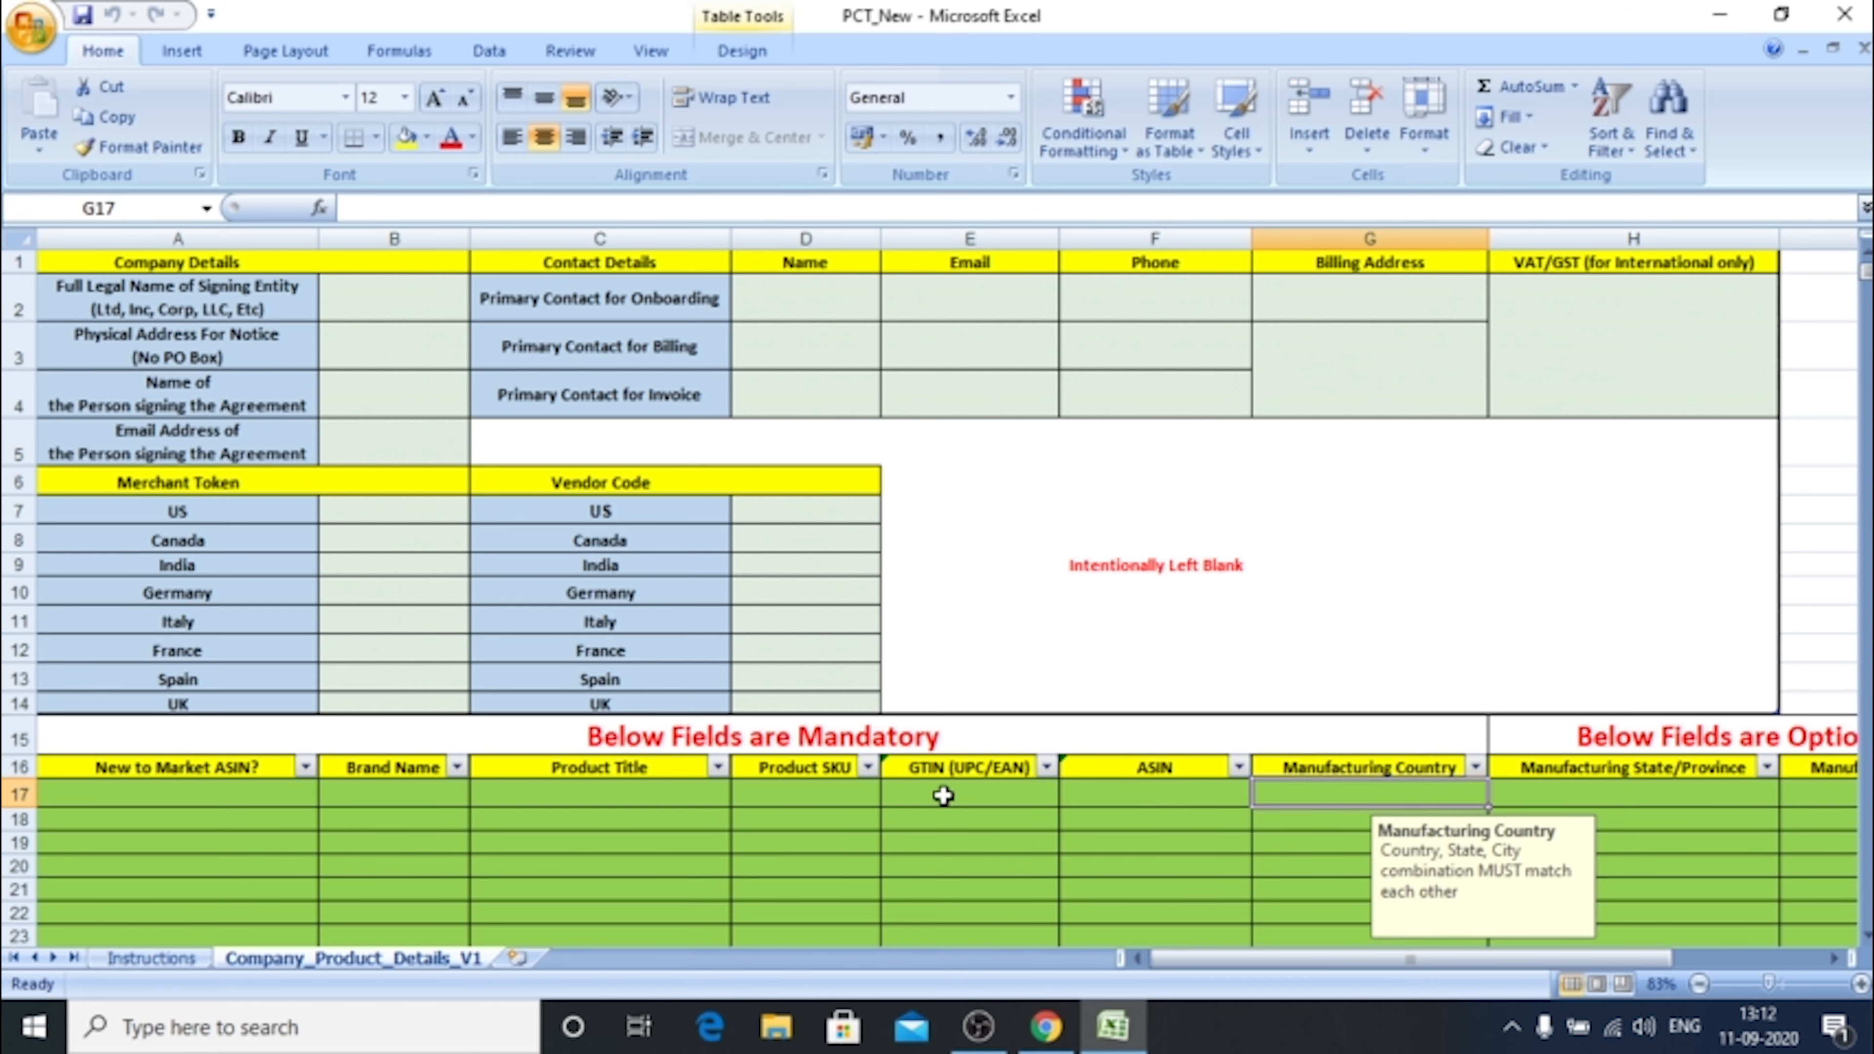
Check the entry hints for the optional Manufacturing State/Province and Manufacturing City fields in row 17, ending back on cell A17.
key("Tab")
key("Tab")
key("shift+Tab")
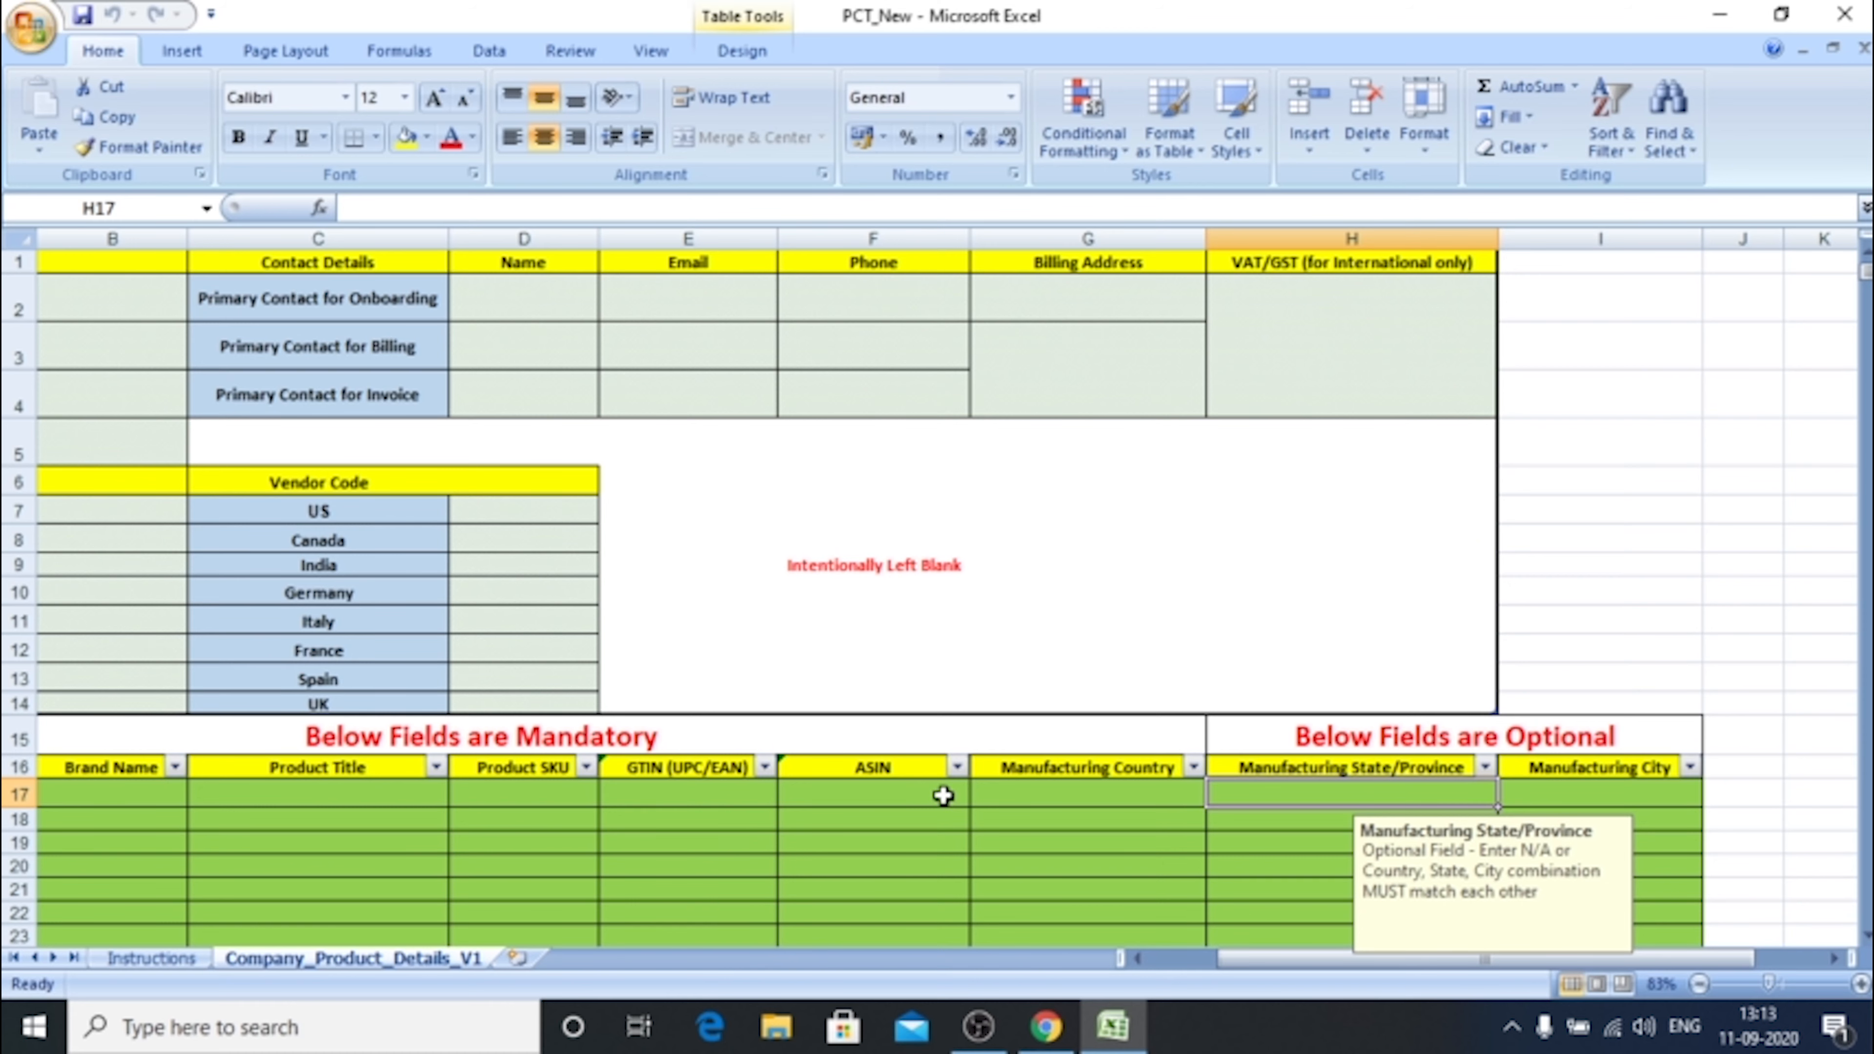
key("shift+Tab")
key("Home")
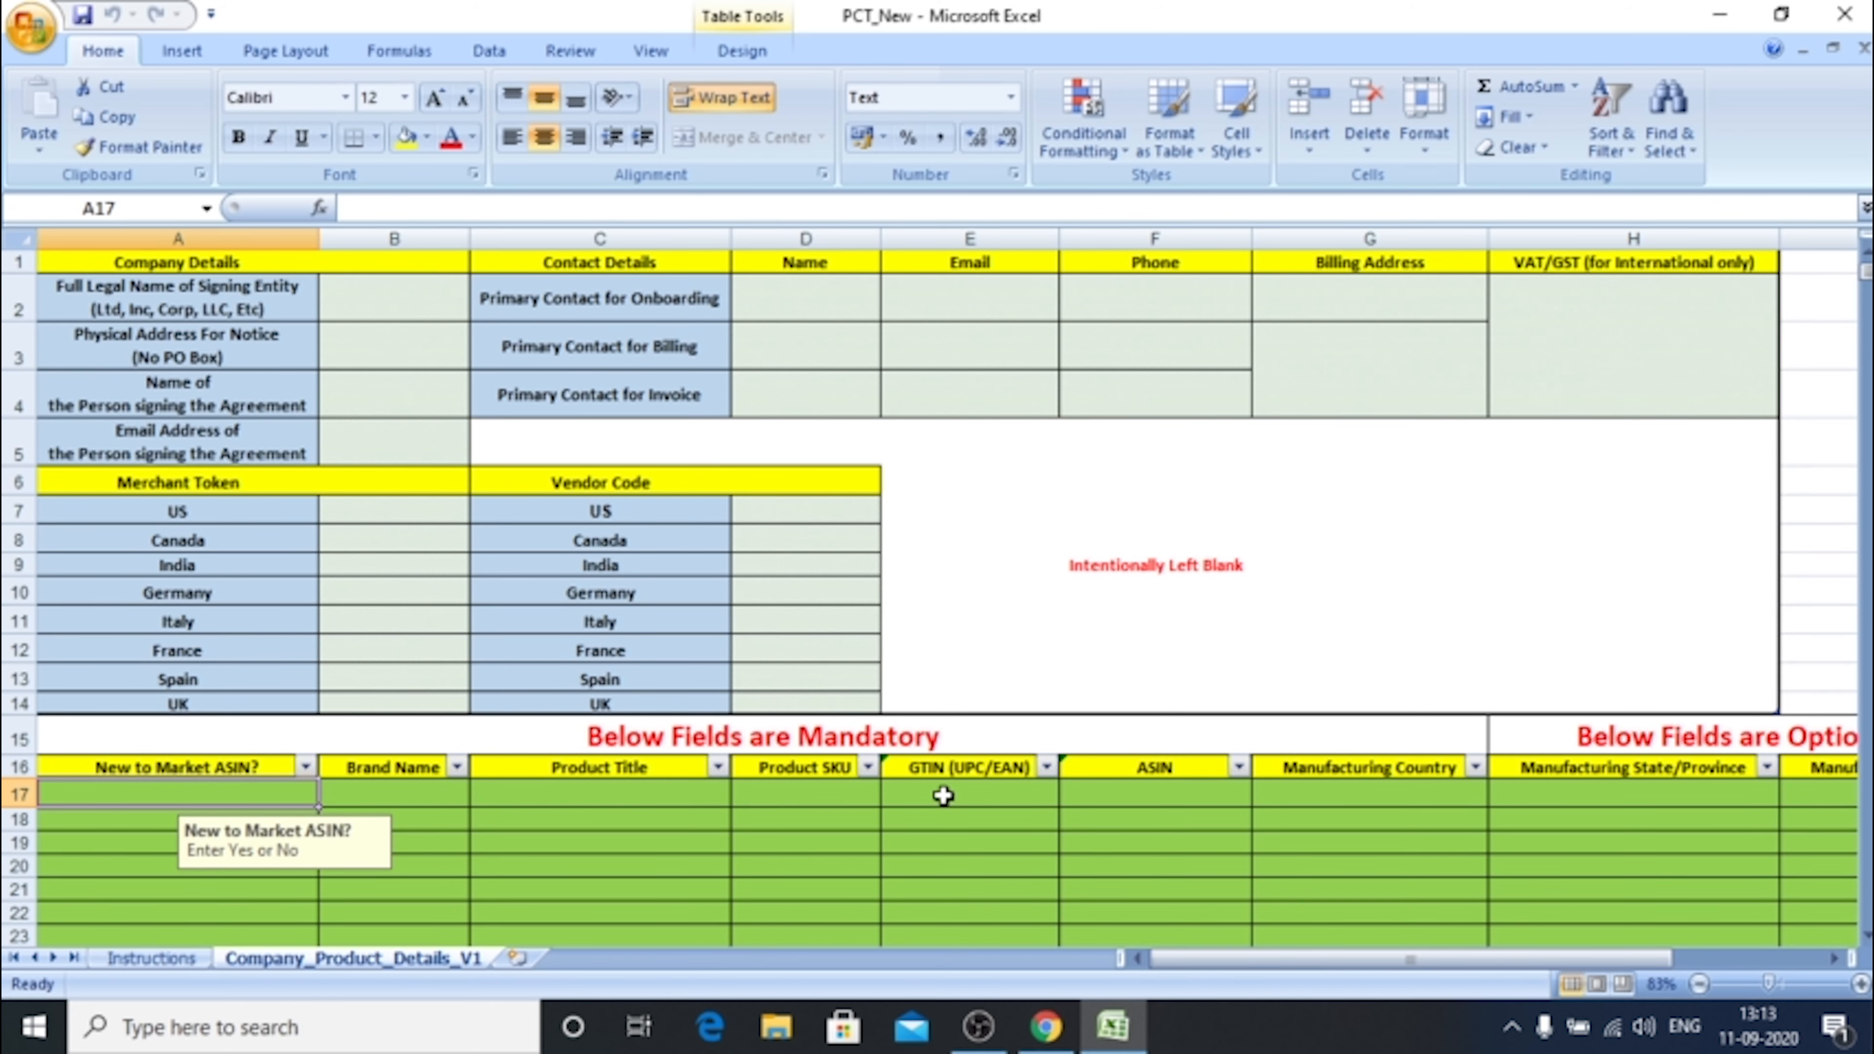